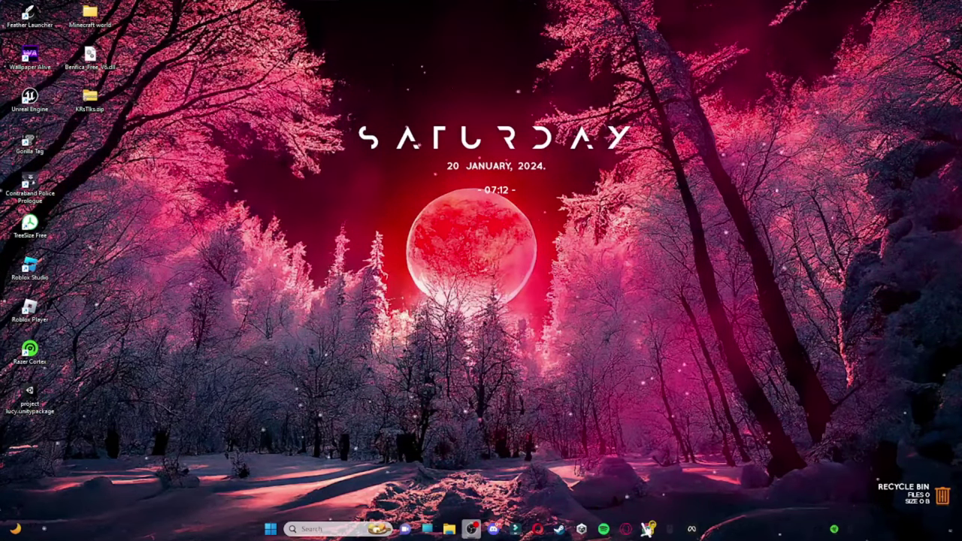
Step: Move Unity Hub up and minimize it, restore Chrome, then show Discord's #halloween2022 channel
click(581, 529)
drag(505, 133, 484, 44)
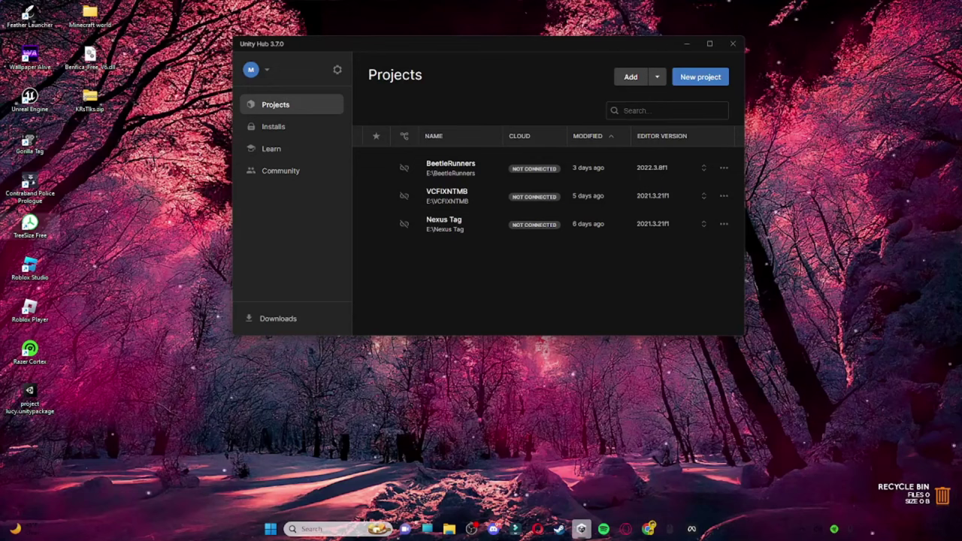
click(686, 45)
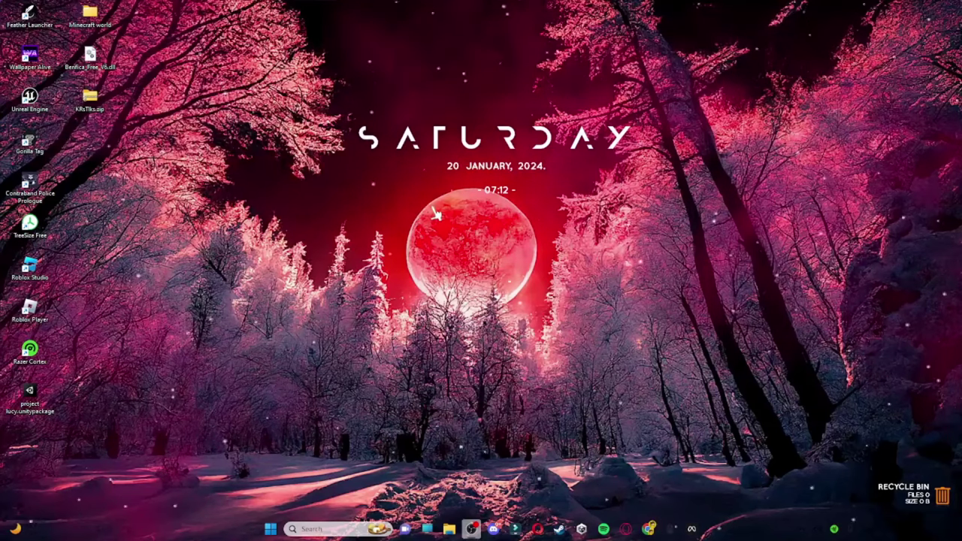
click(648, 529)
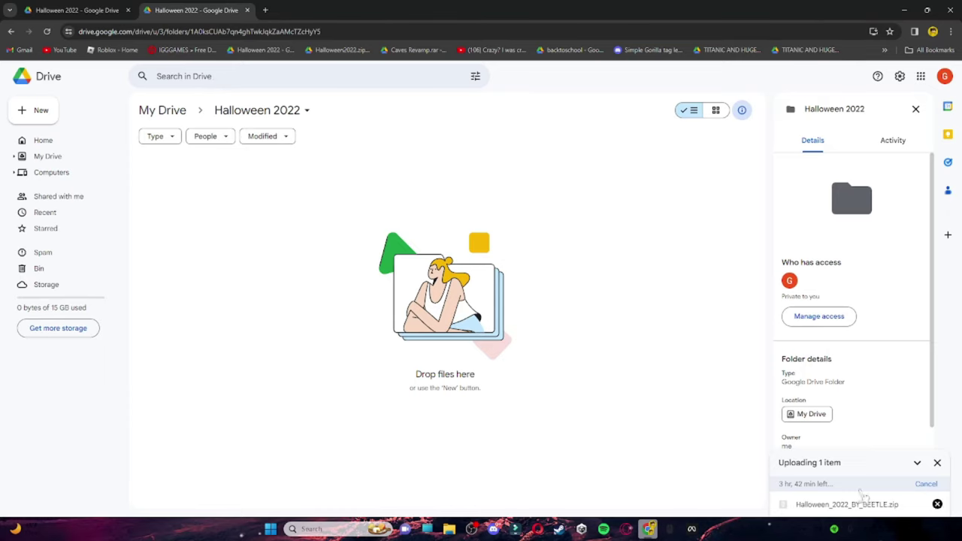
click(493, 529)
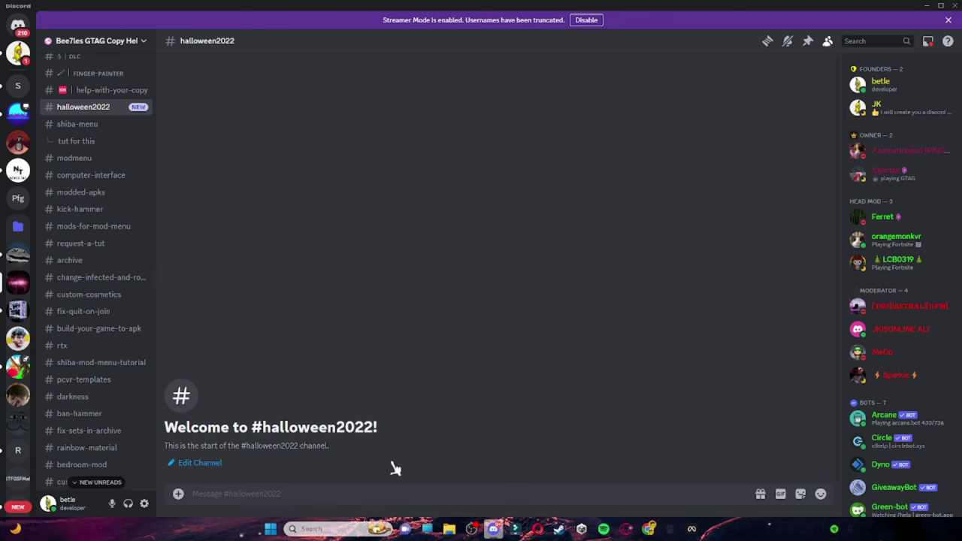
Step: Minimize Discord to reveal Google Drive's Halloween 2022 folder with the zip still uploading
click(926, 9)
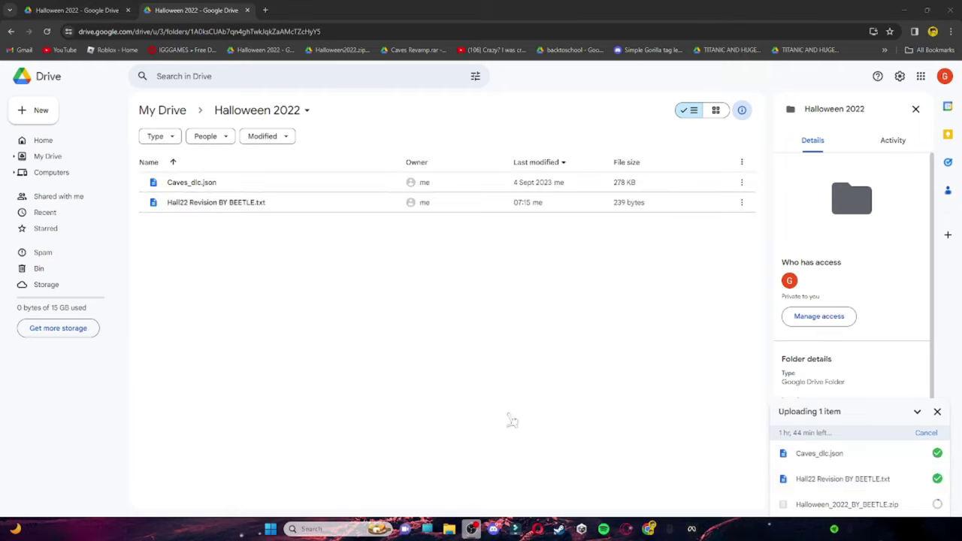
Step: Select Caves_dlc.json and Hall22 Revision BY BEETLE.txt in Drive, then minimize Chrome
drag(361, 313, 346, 288)
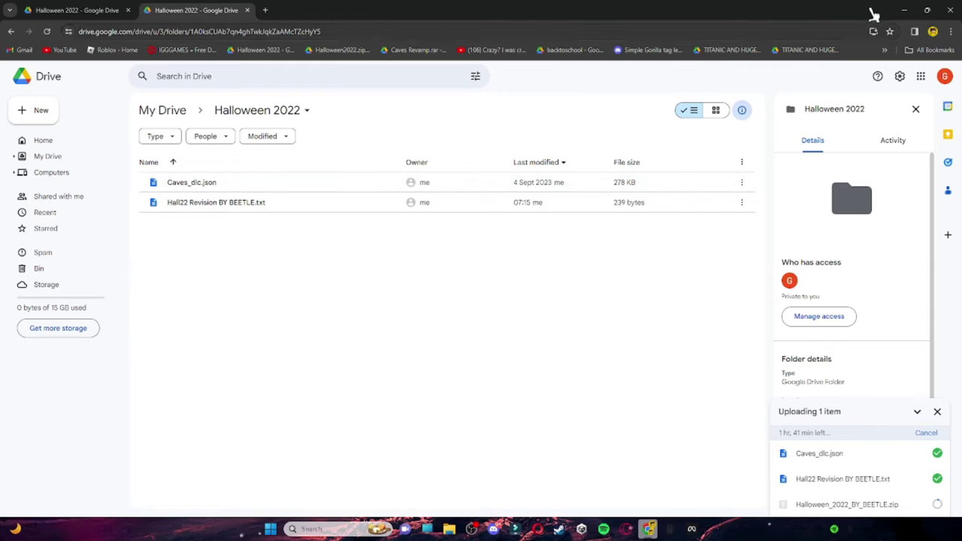
mouse_move(867, 515)
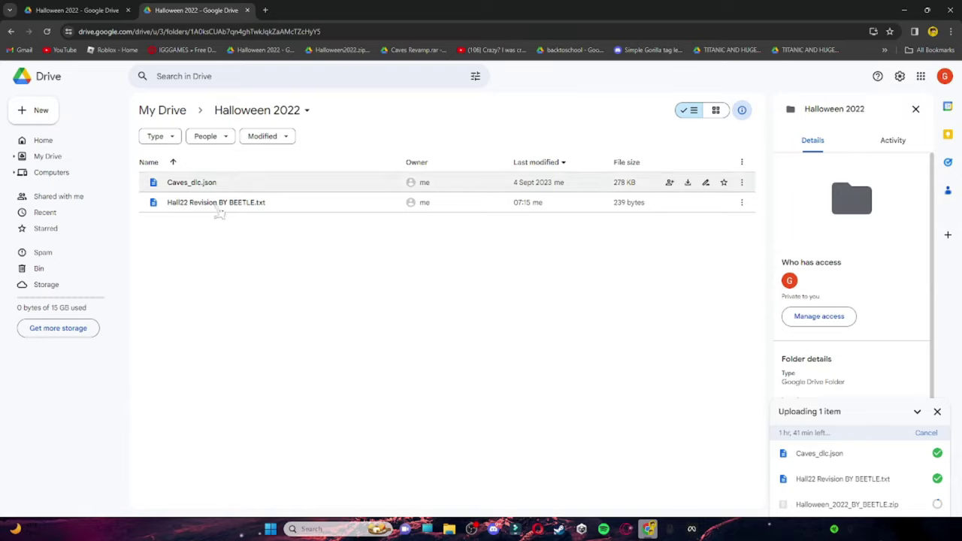
click(909, 13)
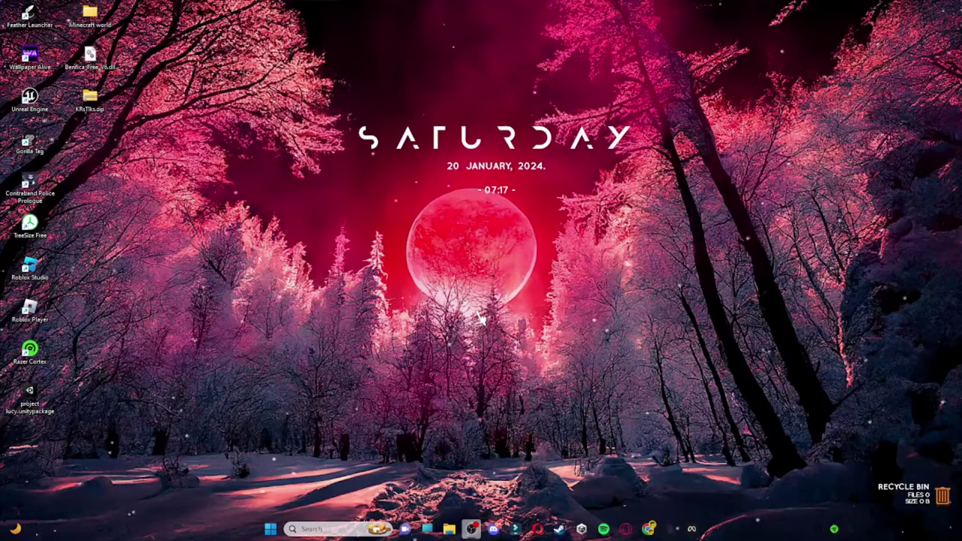
Step: Place the Hall22 BY BEETLE folder on the desktop, confirm it is empty, and reposition it
drag(601, 304, 214, 229)
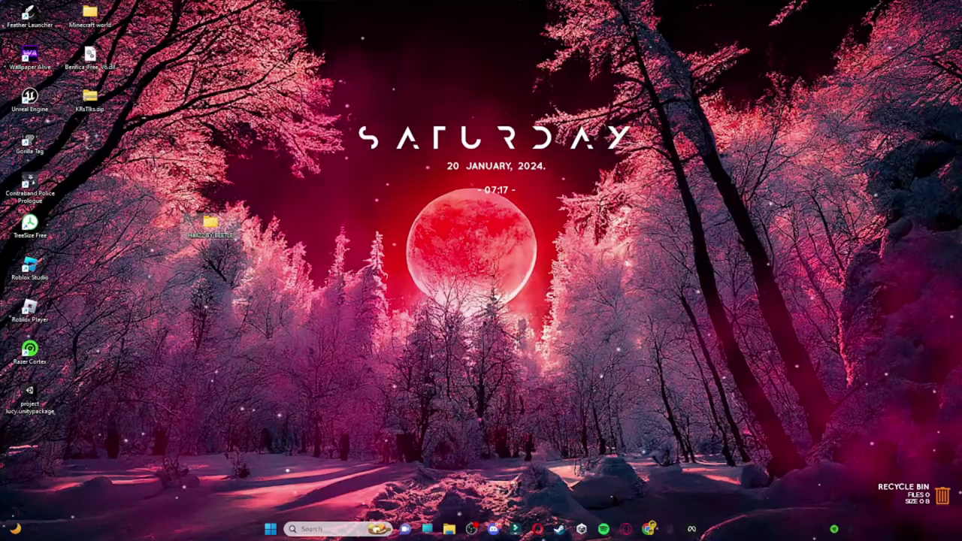
double_click(210, 223)
drag(376, 114, 612, 73)
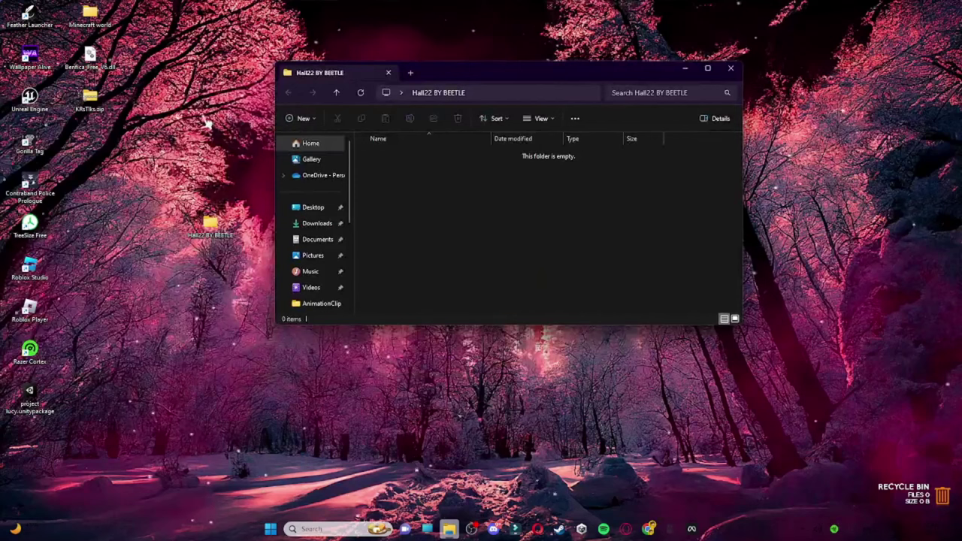
click(730, 68)
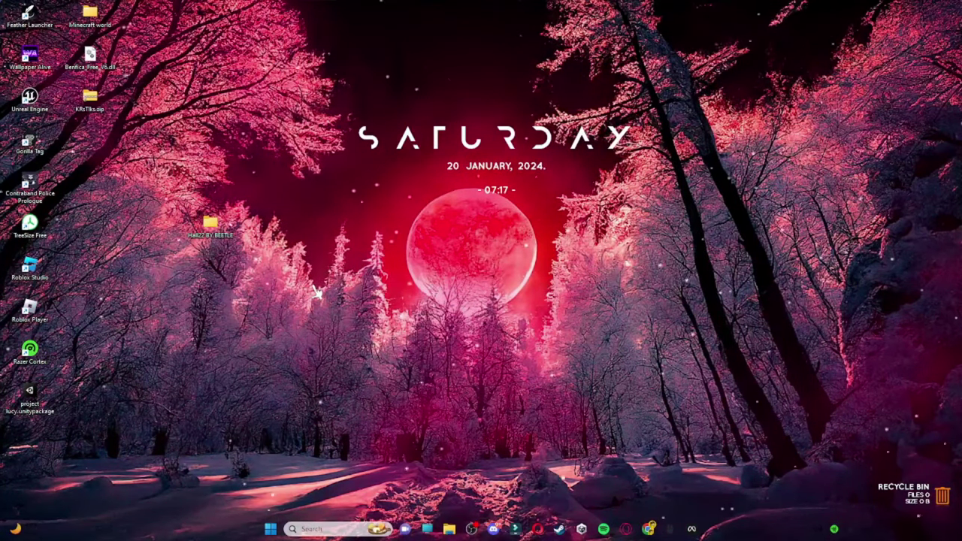
drag(215, 226, 275, 267)
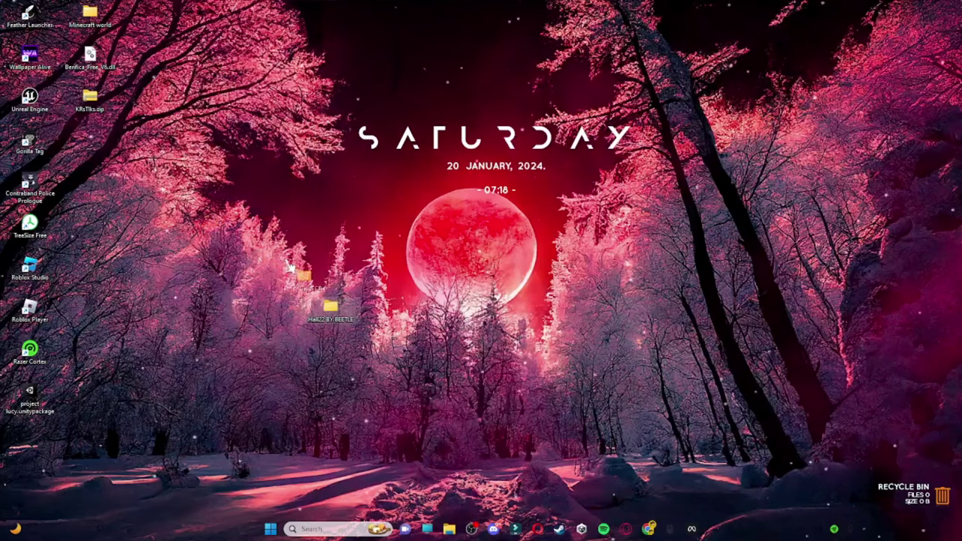
drag(215, 253, 317, 303)
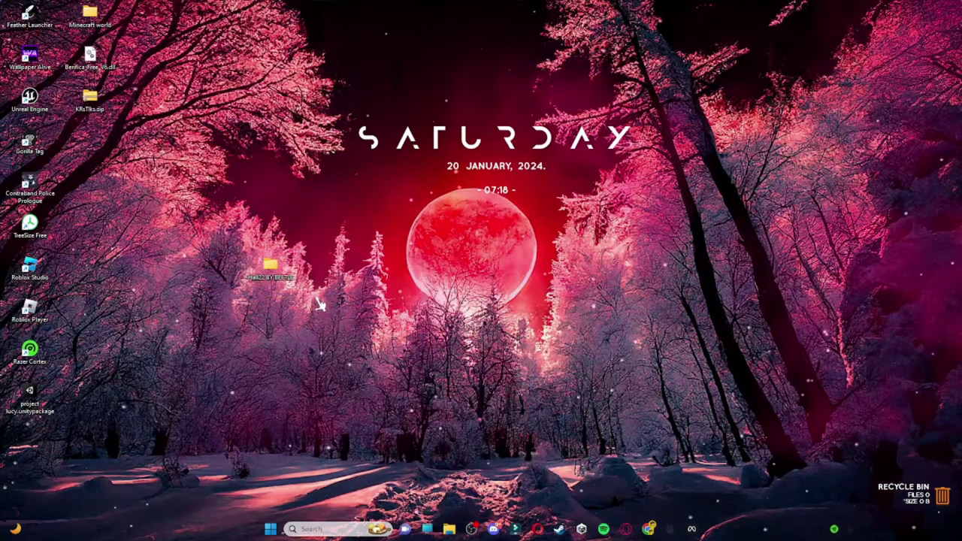
Step: Restore Unity Hub and reposition its window
click(581, 529)
drag(553, 58, 625, 57)
drag(105, 164, 243, 262)
click(648, 90)
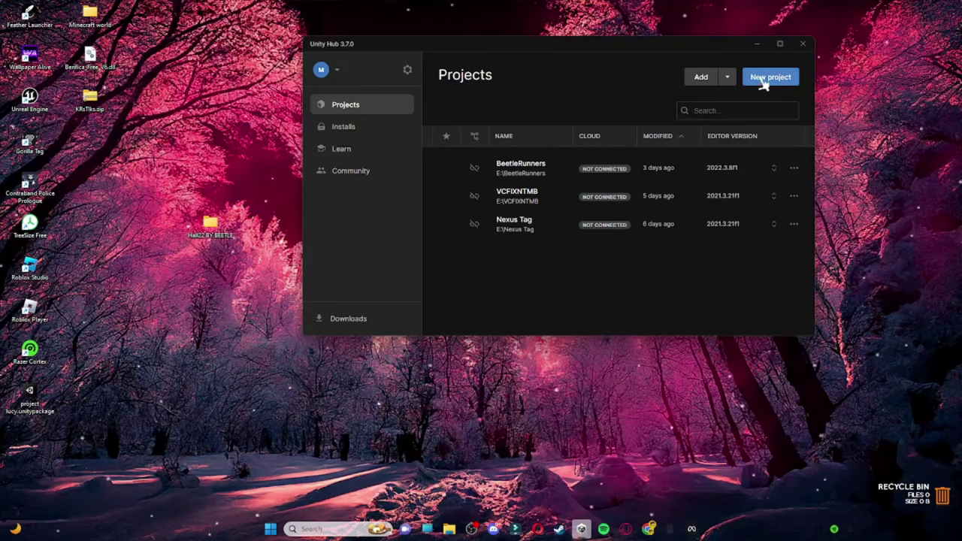
Step: Try adding the desktop Hall22 BY BEETLE folder as a project and dismiss the failure error
click(729, 77)
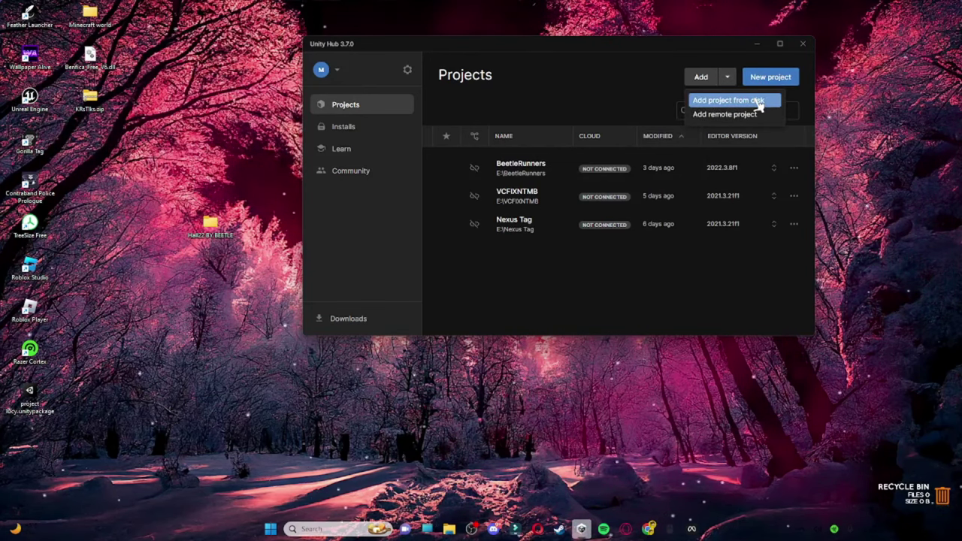
click(752, 98)
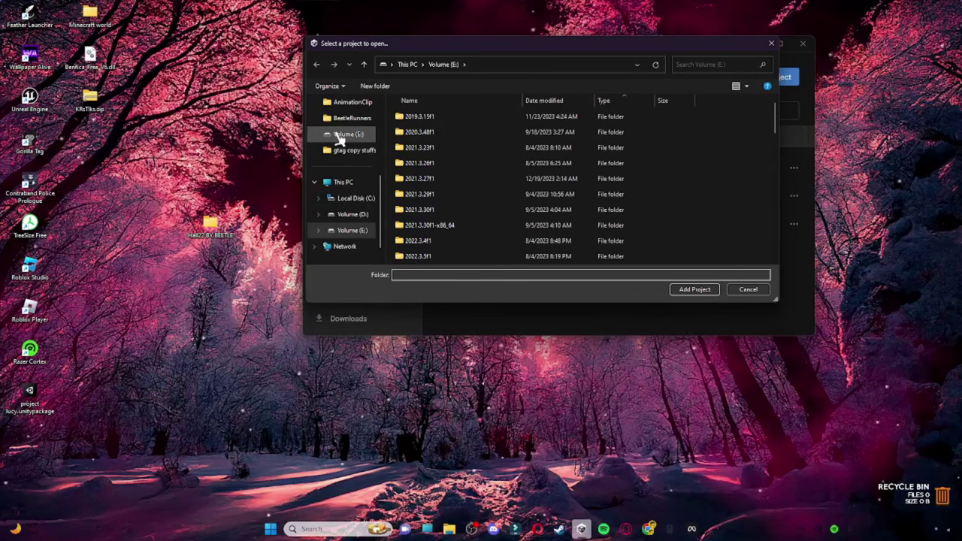
scroll(353, 139, up, 3)
click(347, 156)
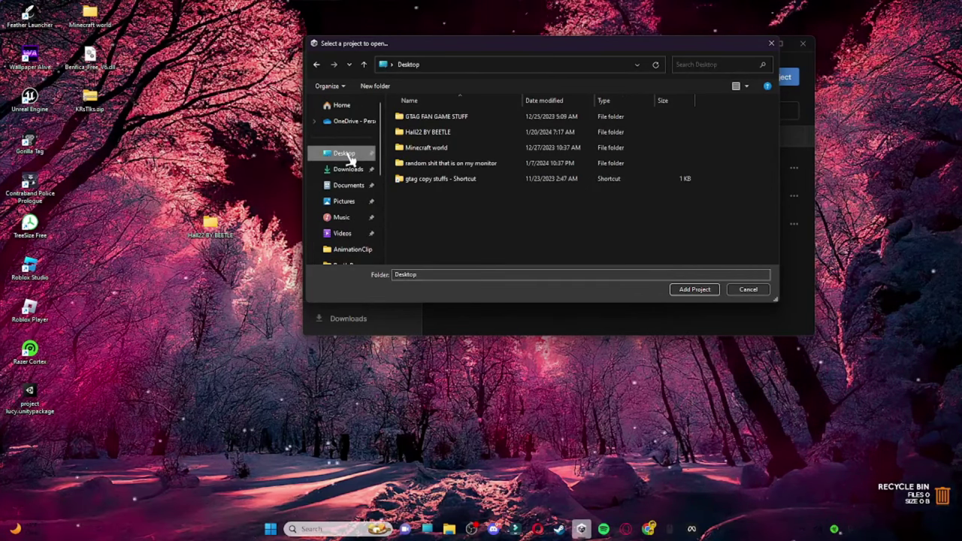
double_click(426, 132)
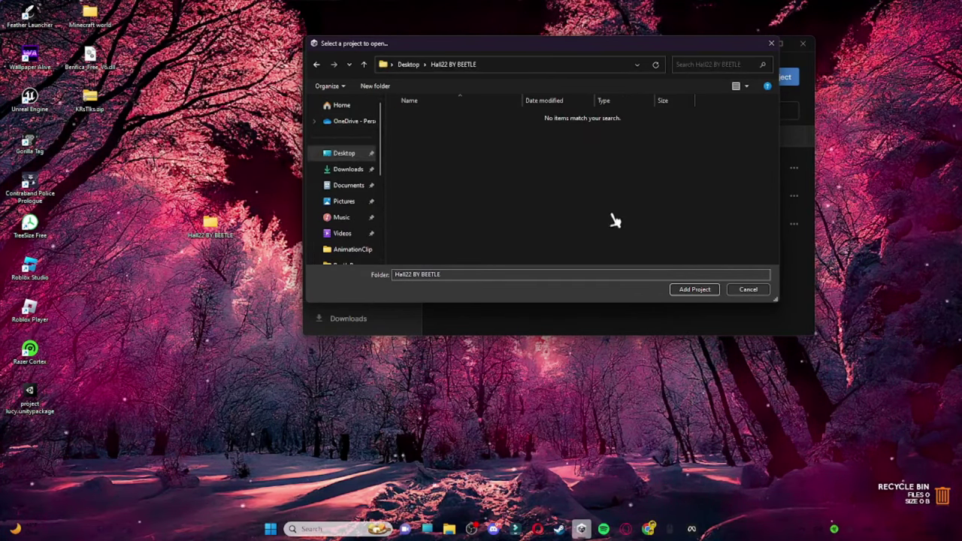
click(694, 289)
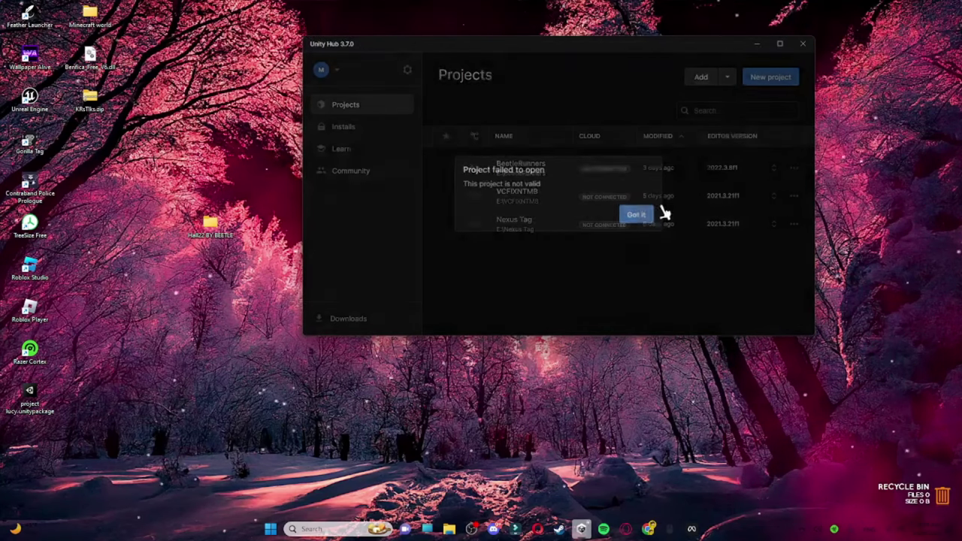
click(640, 215)
Step: Add the ExportedProject folder from Volume (E:) as a project
click(726, 76)
click(695, 97)
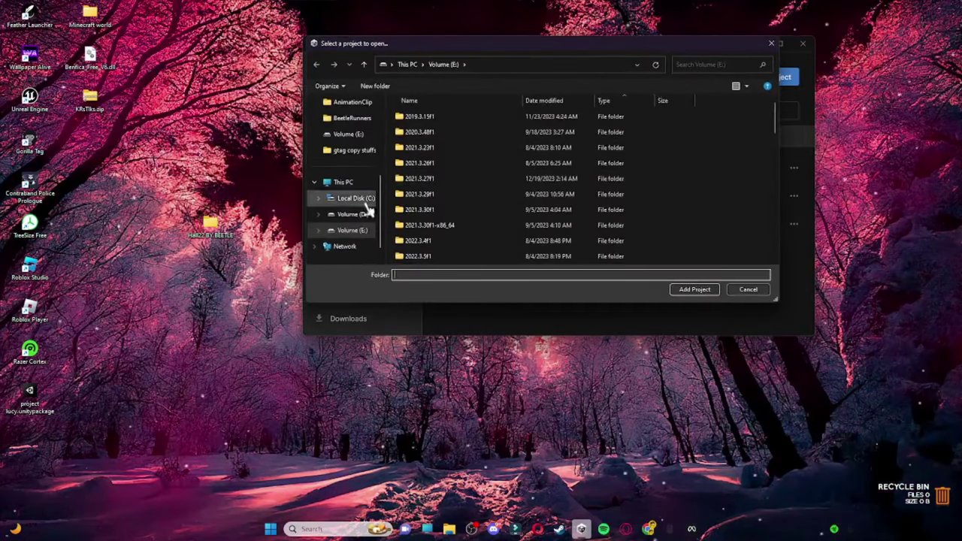
scroll(435, 223, down, 5)
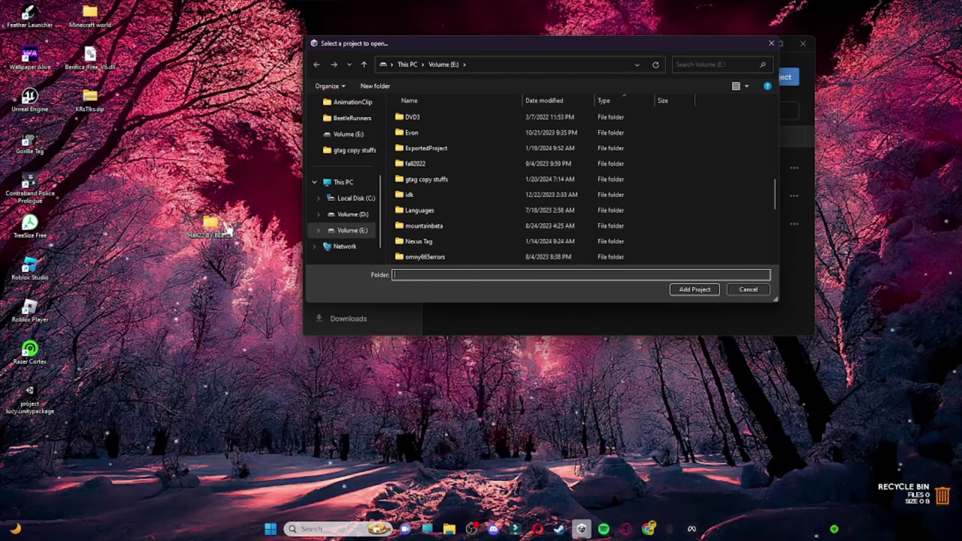
double_click(436, 150)
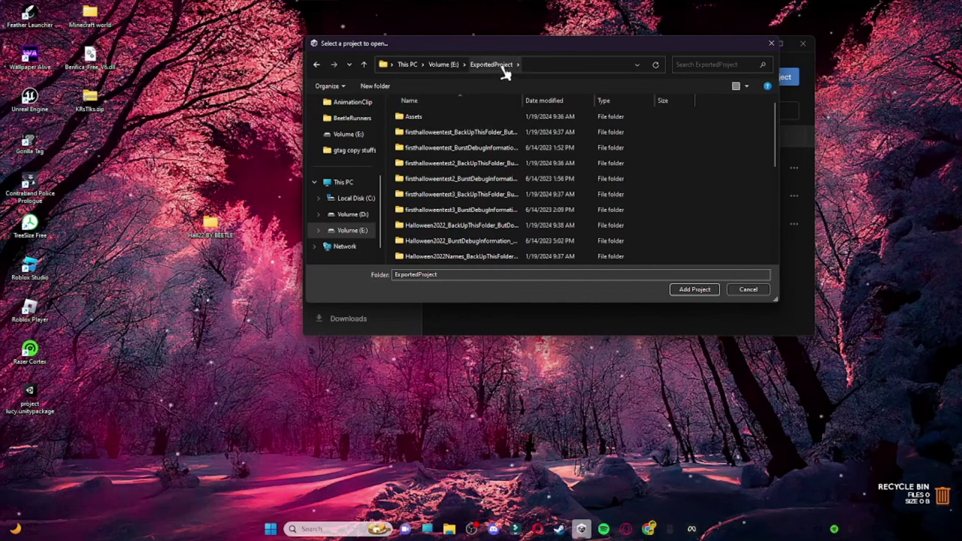
click(443, 64)
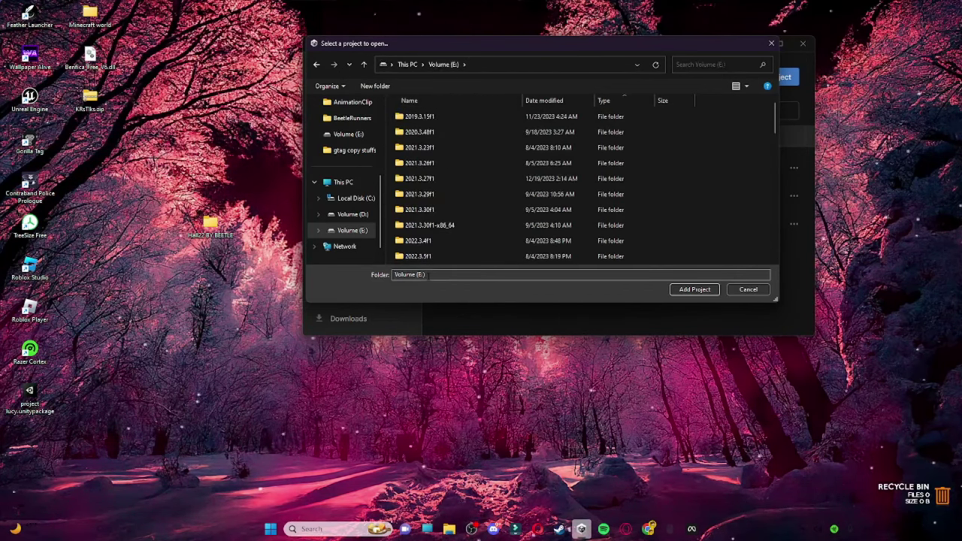
drag(778, 132, 766, 200)
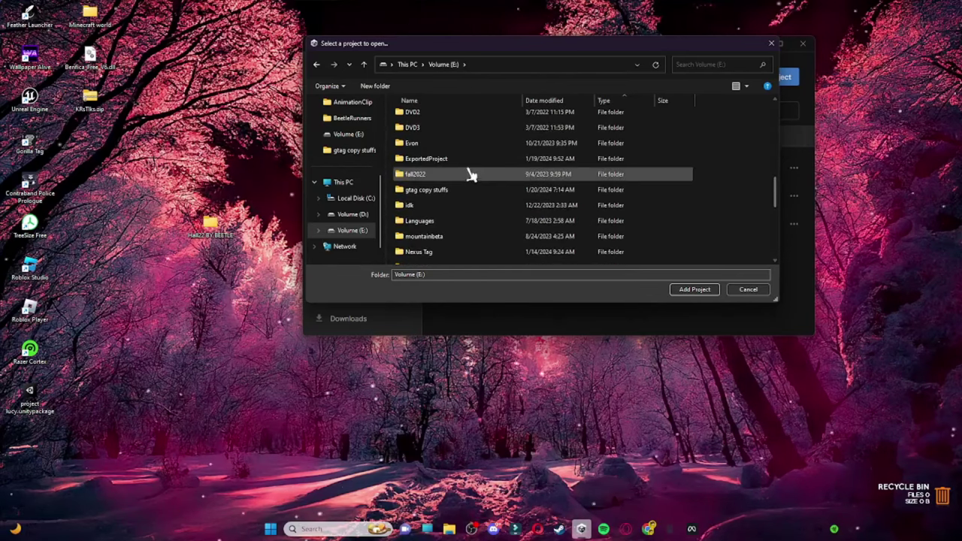
click(426, 158)
click(707, 292)
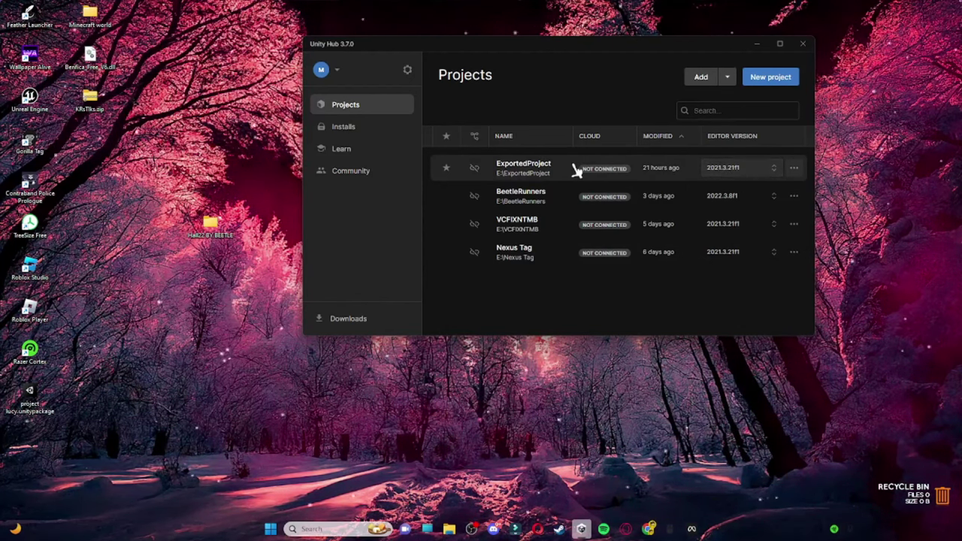
Step: Open ExportedProject in Unity 2021.3.21f1, loading the GorillaTagSJ scene
click(539, 164)
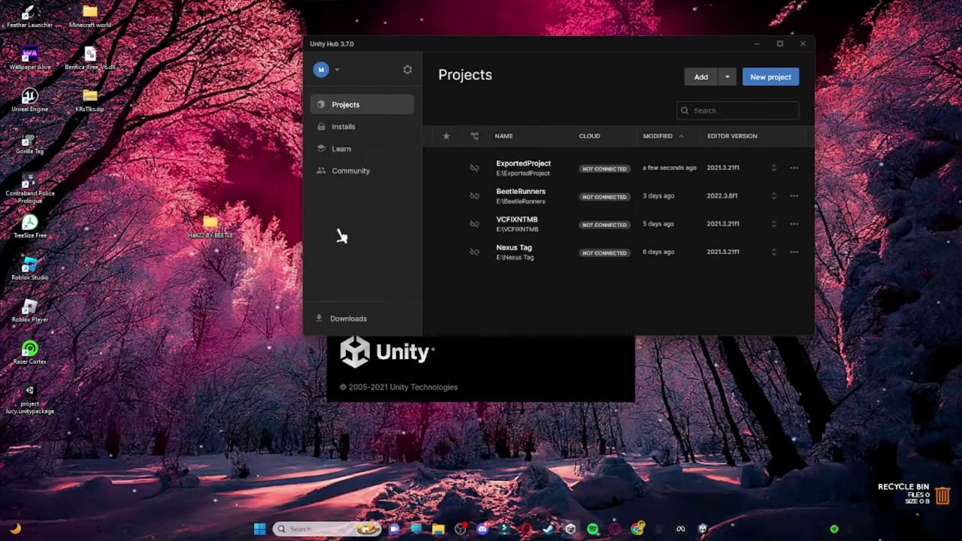
click(778, 45)
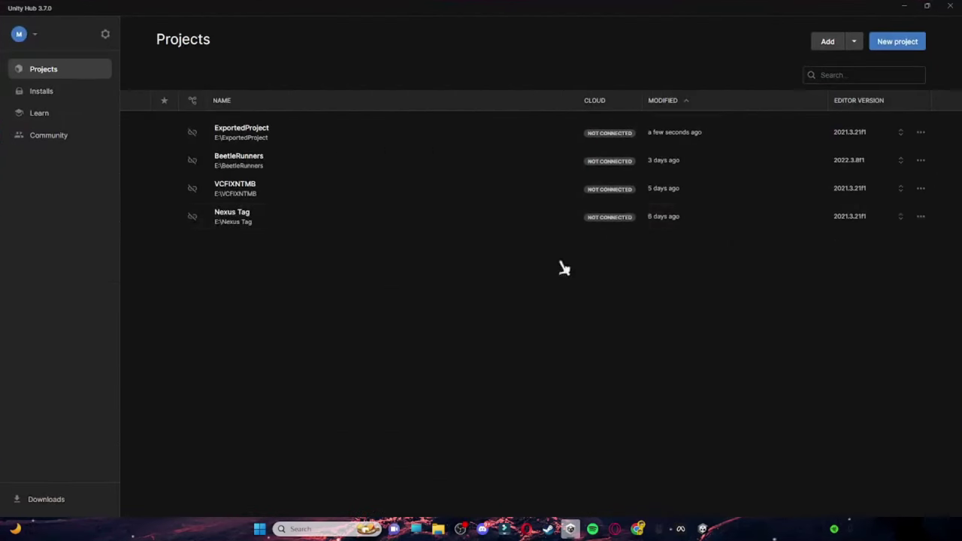
click(899, 9)
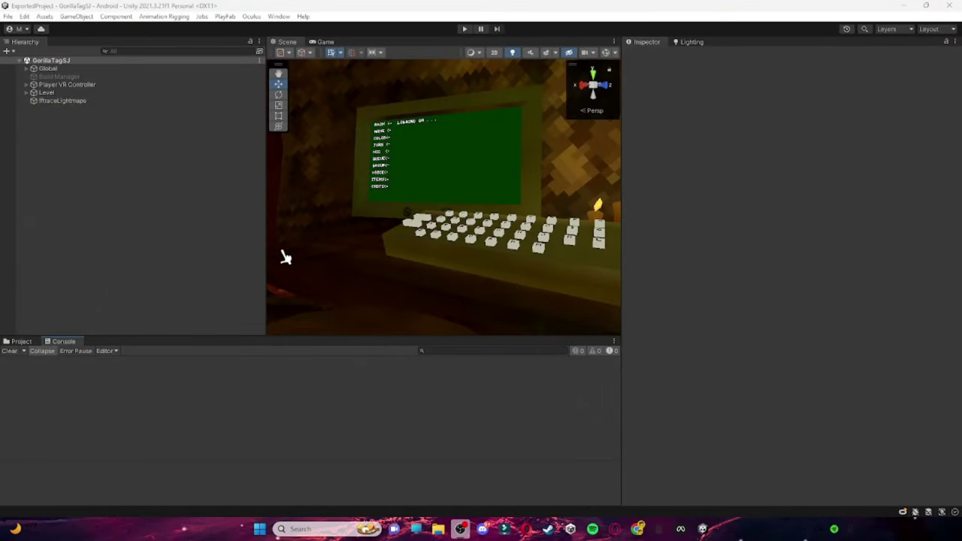
Step: Widen the Scene view by shrinking the Hierarchy and Inspector, and check scene camera settings
drag(269, 255, 173, 255)
drag(622, 252, 759, 262)
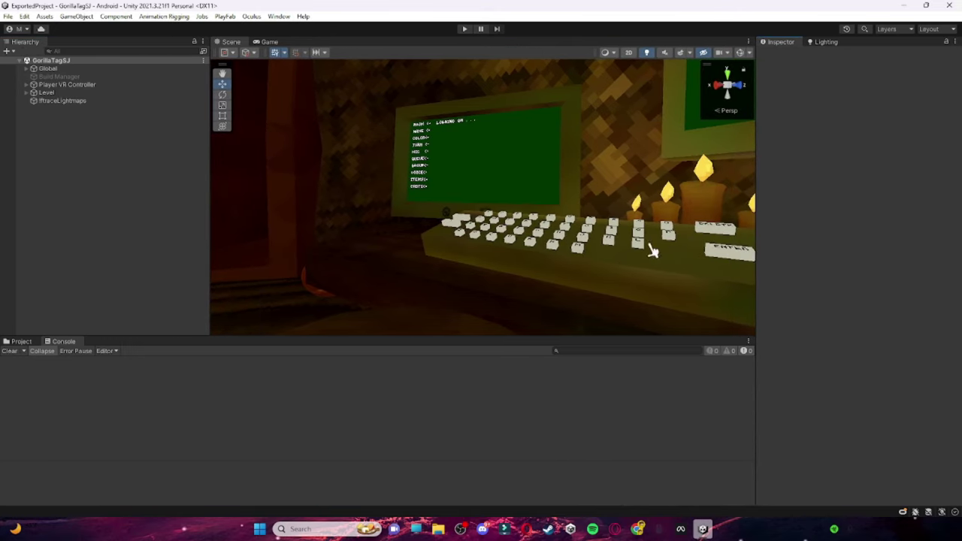
alt+drag(447, 242, 166, 247)
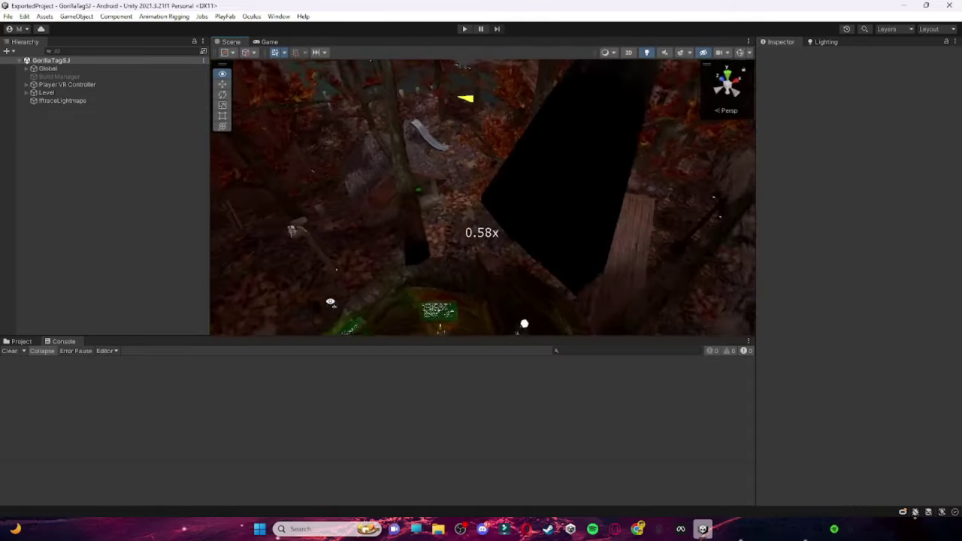
click(739, 53)
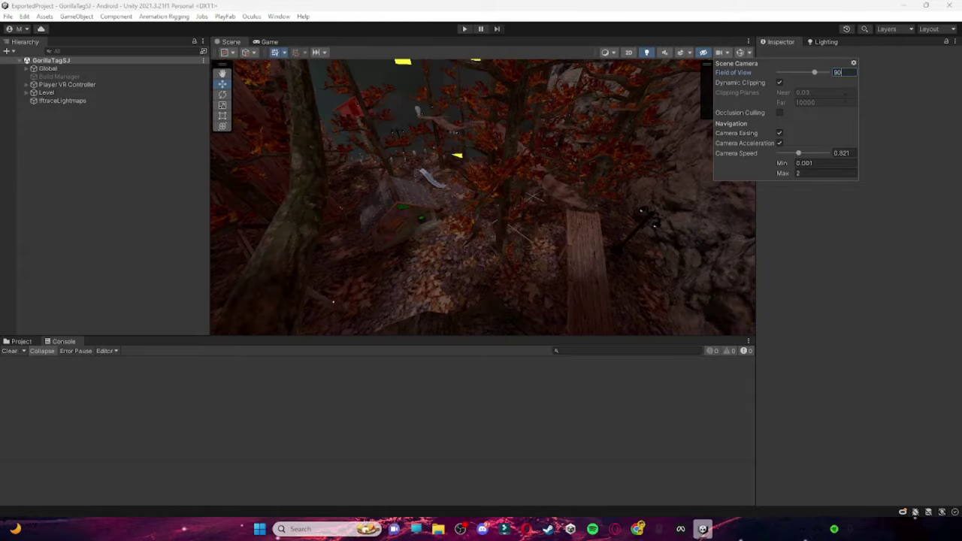
Step: Fly through the level past the city buildings and trees, then enter Play mode
right_drag(556, 229, 495, 239)
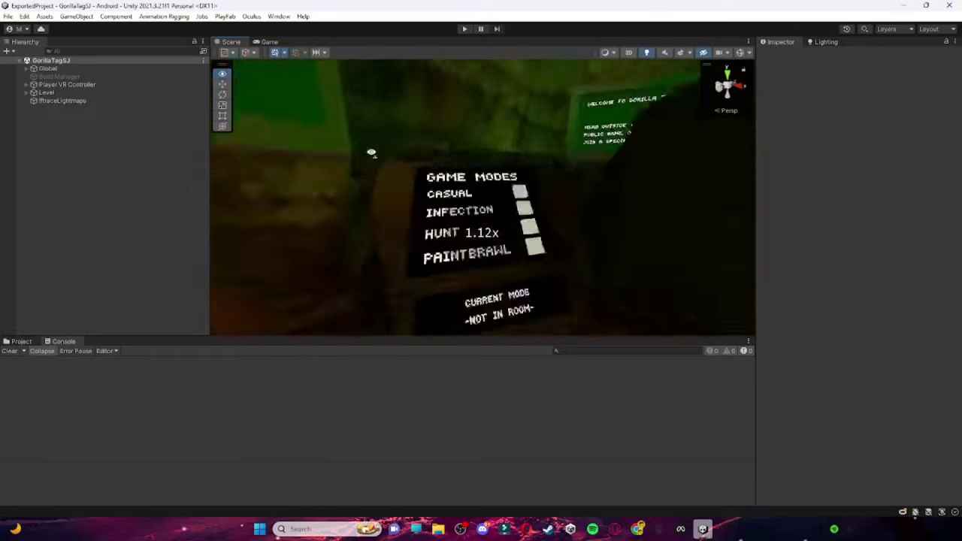
right_drag(552, 517, 29, 505)
right_drag(160, 156, 773, 112)
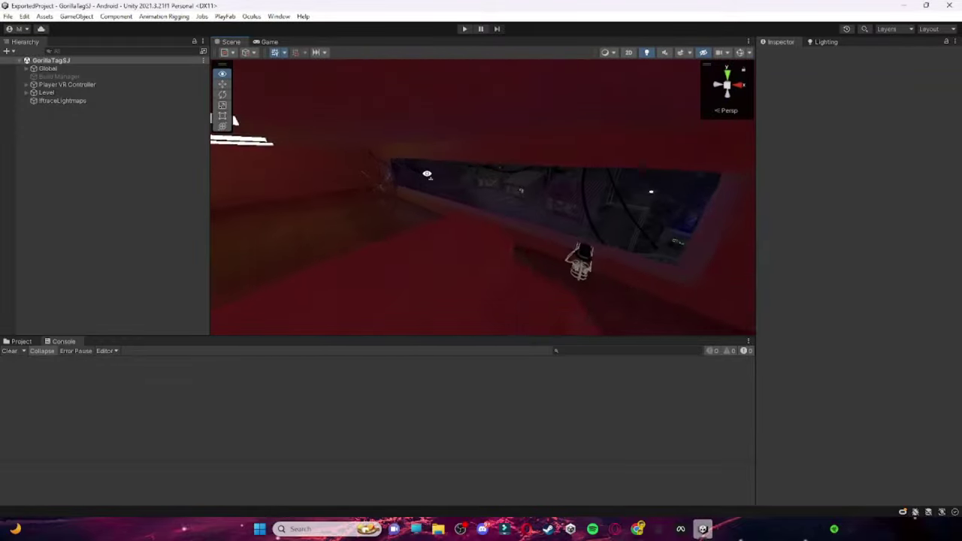
right_drag(234, 167, 126, 127)
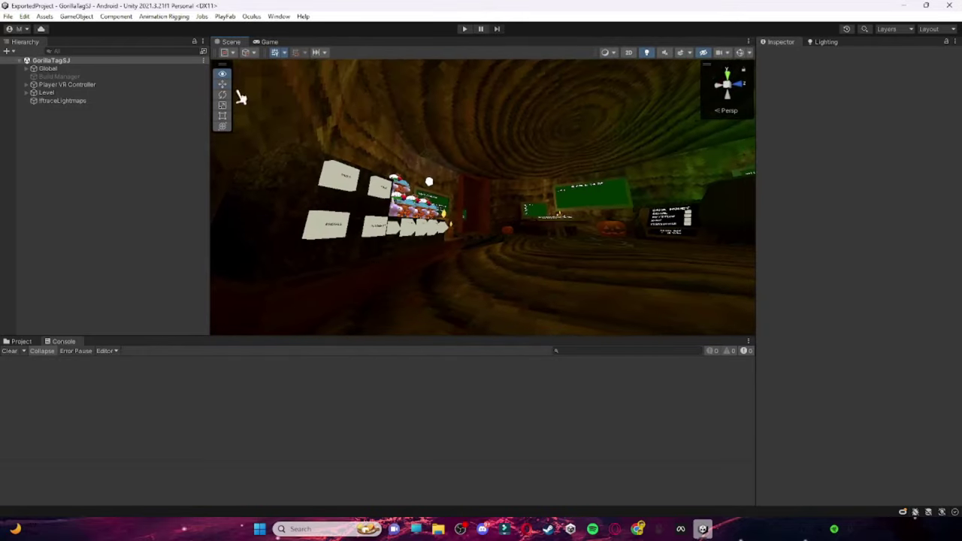
click(465, 29)
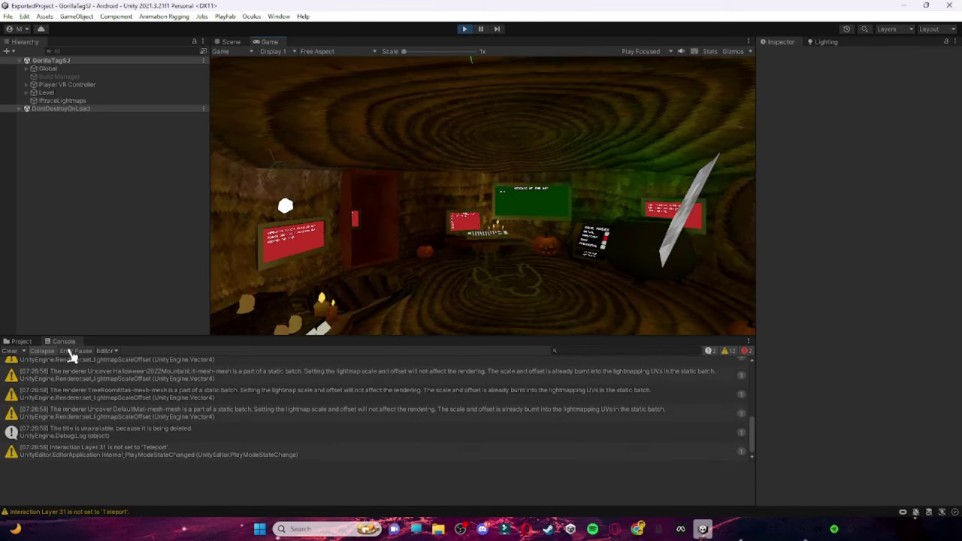
Step: Clear the Console, inspect the no-internet error sign in the Scene view, and bring up PlayFab
click(10, 351)
click(233, 42)
right_drag(409, 154, 230, 195)
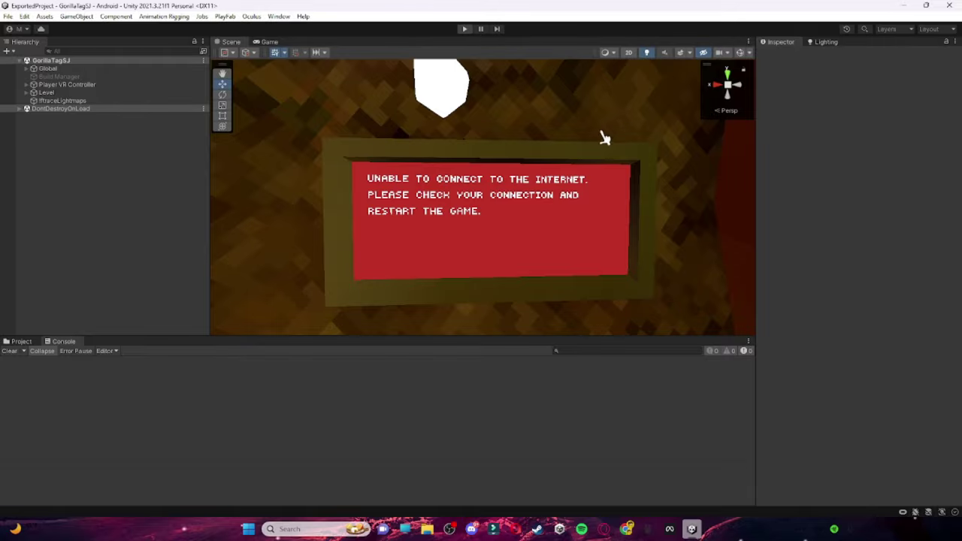
right_drag(441, 123, 724, 326)
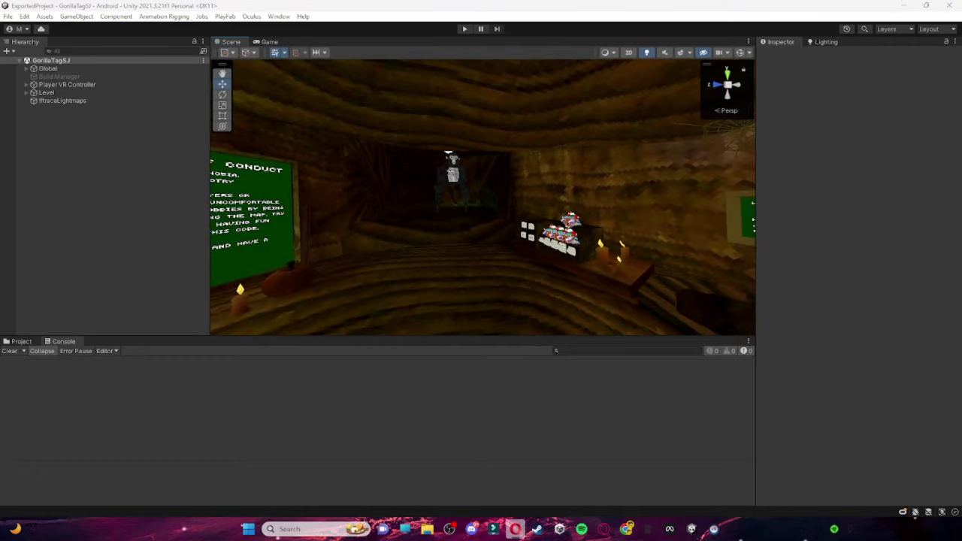
click(515, 529)
drag(157, 103, 433, 48)
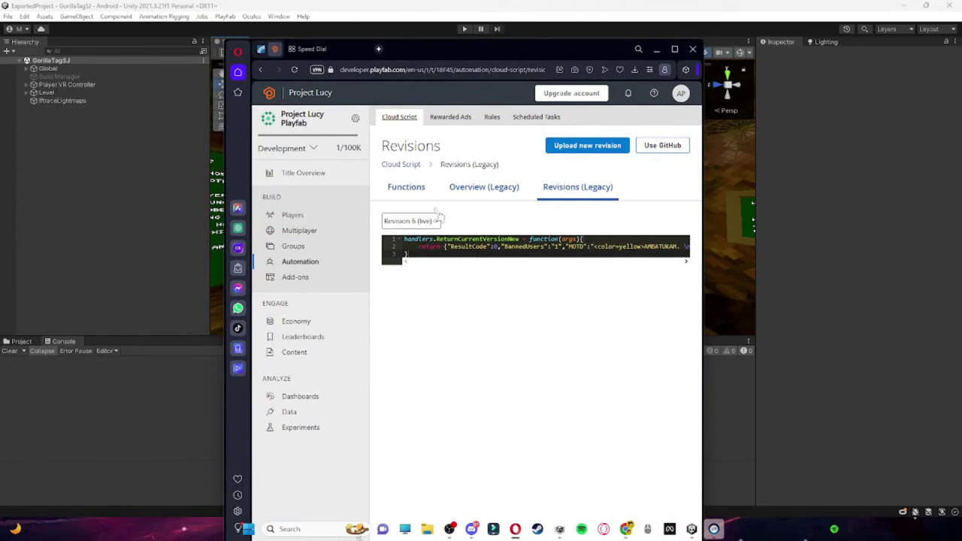
Step: Delete all of the old Revision 6 code from the PlayFab Cloud Script editor
key(ctrl+a)
key(BackSpace)
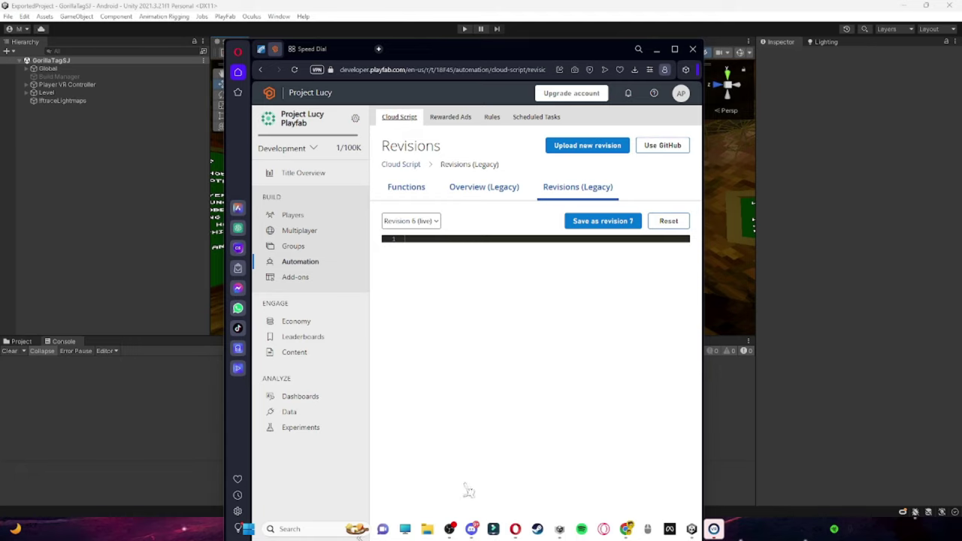
key(super+e)
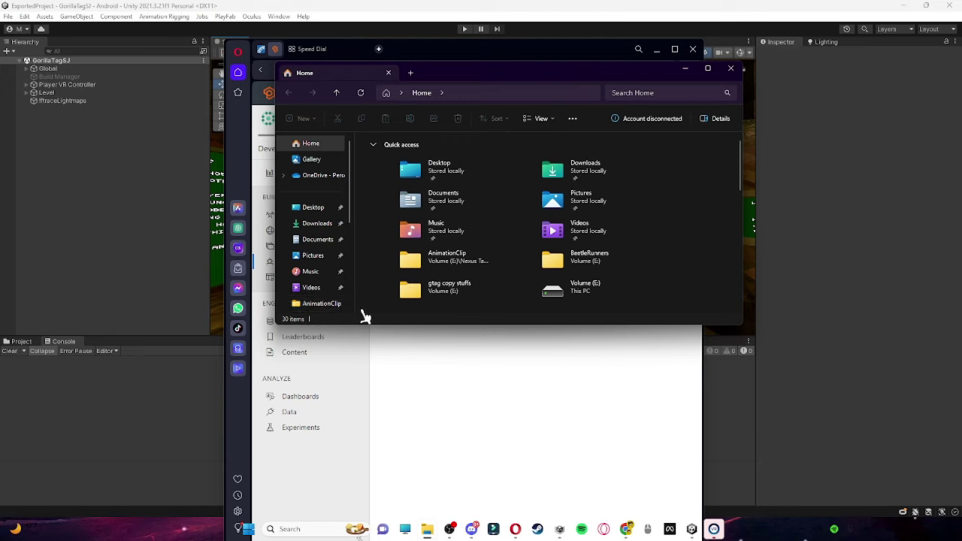
Step: Open Hall22 Revision BY BEETLE.txt in Notepad from the Desktop's gtag copy stuffs folder
scroll(311, 266, down, 1)
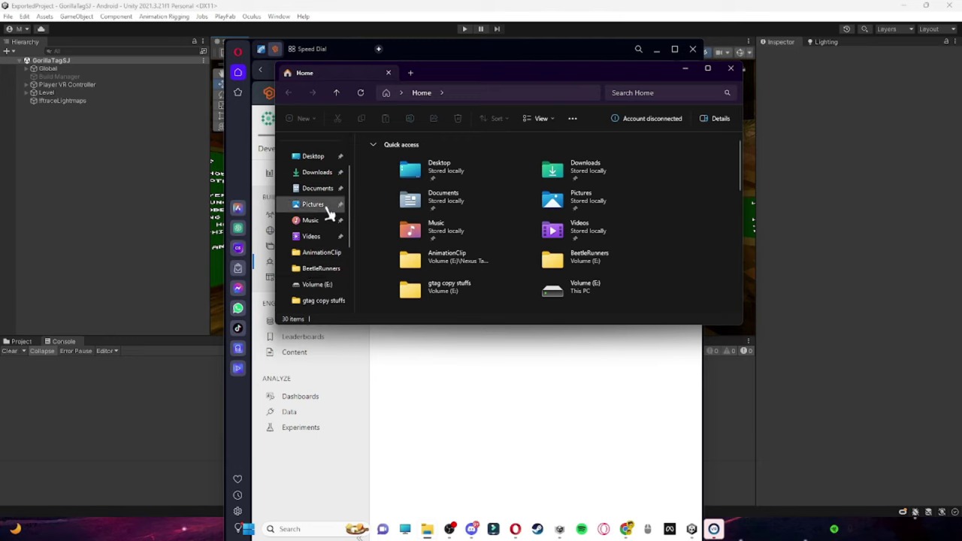
click(313, 156)
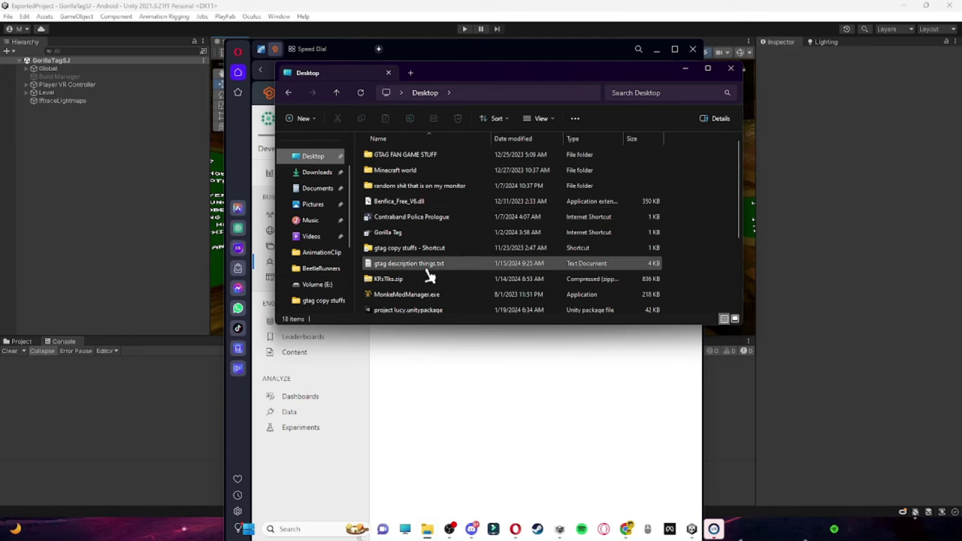
scroll(428, 277, down, 3)
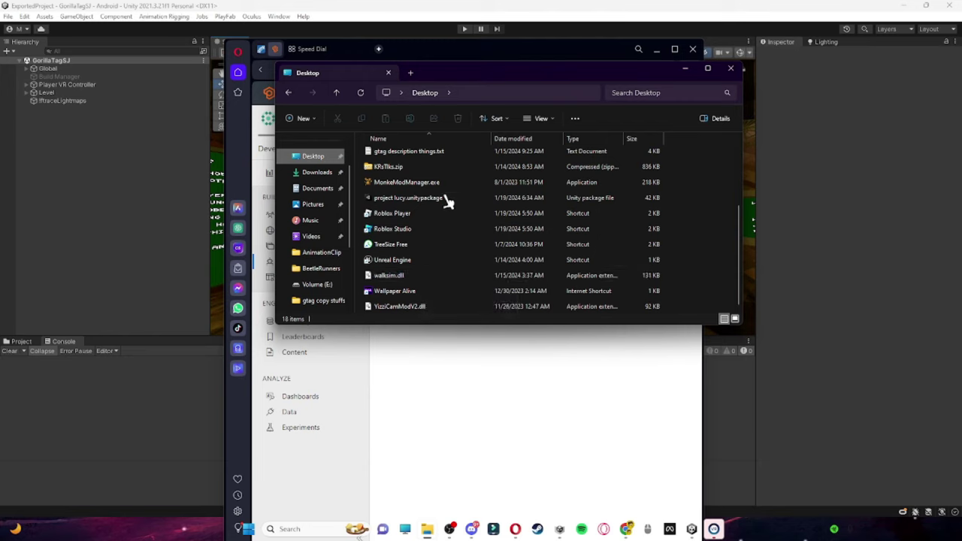
drag(743, 268, 744, 208)
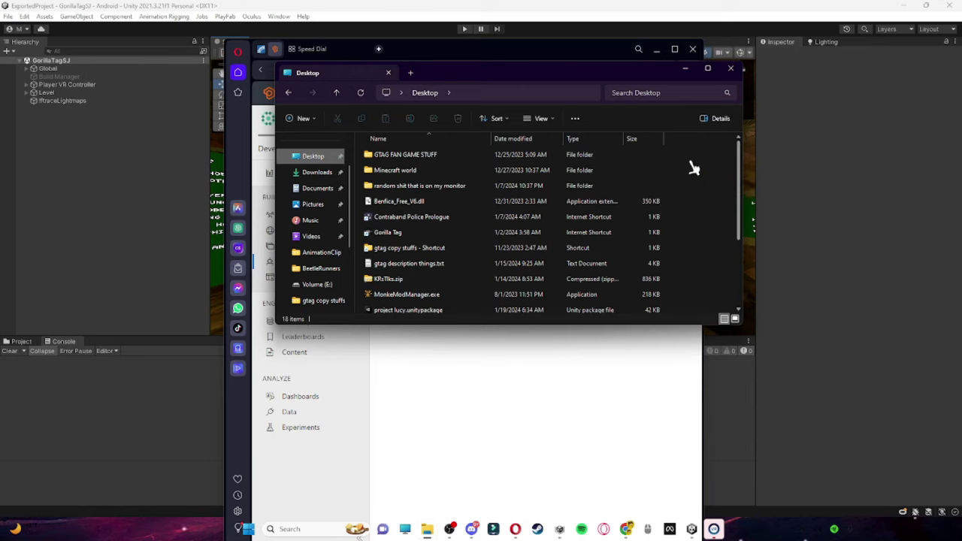
double_click(379, 249)
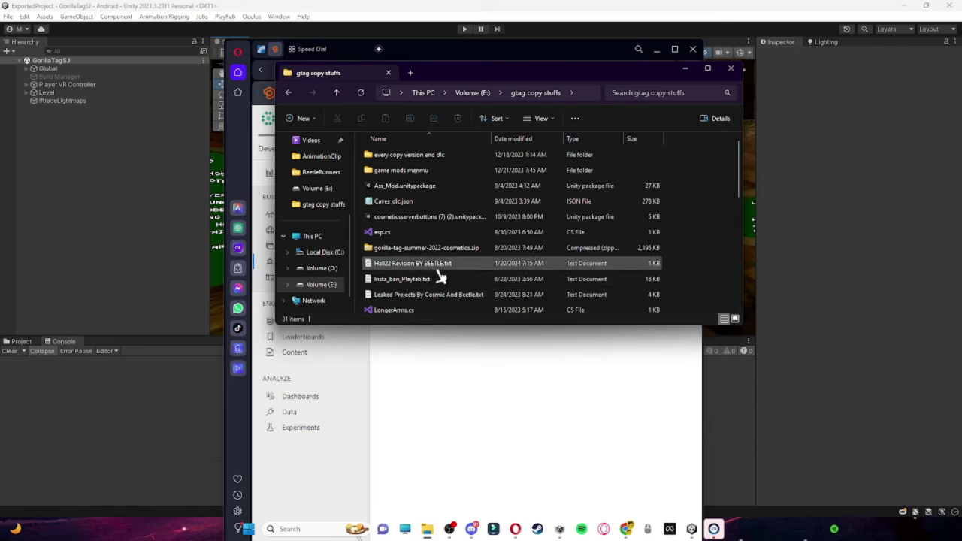
double_click(433, 266)
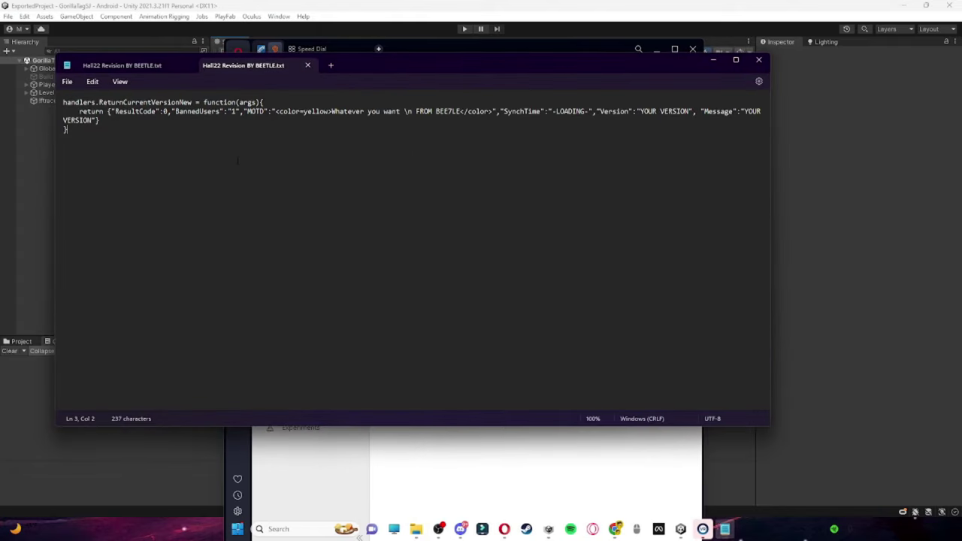
Step: Paste the ReturnCurrentVersionNew handler code from the Hall22 text file into the Cloud Script revision and maximize the browser
key(ctrl+a)
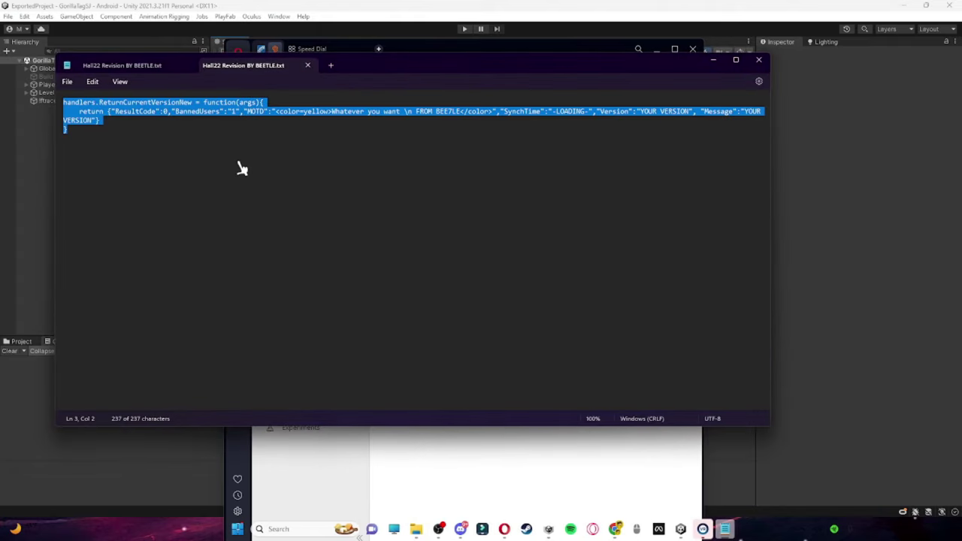
click(758, 59)
click(691, 49)
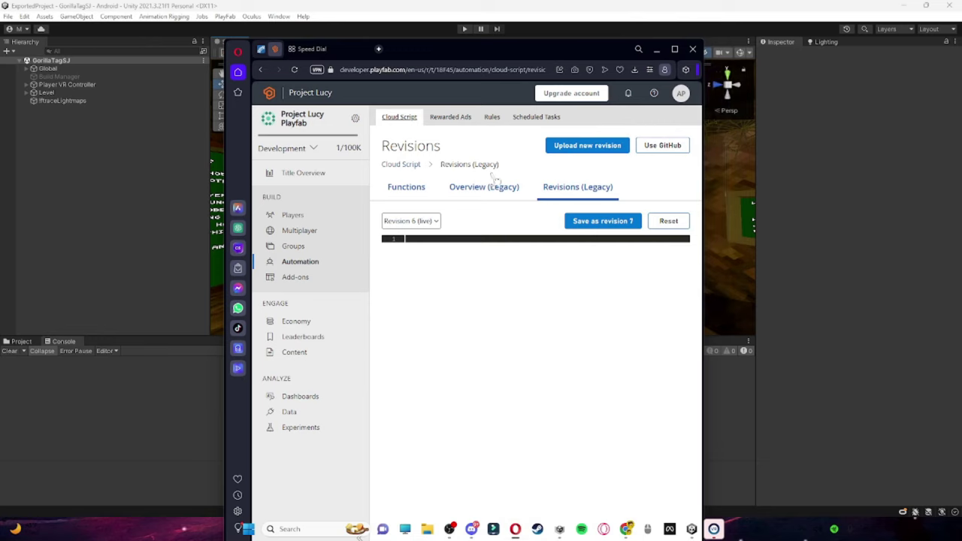
click(424, 236)
key(ctrl+v)
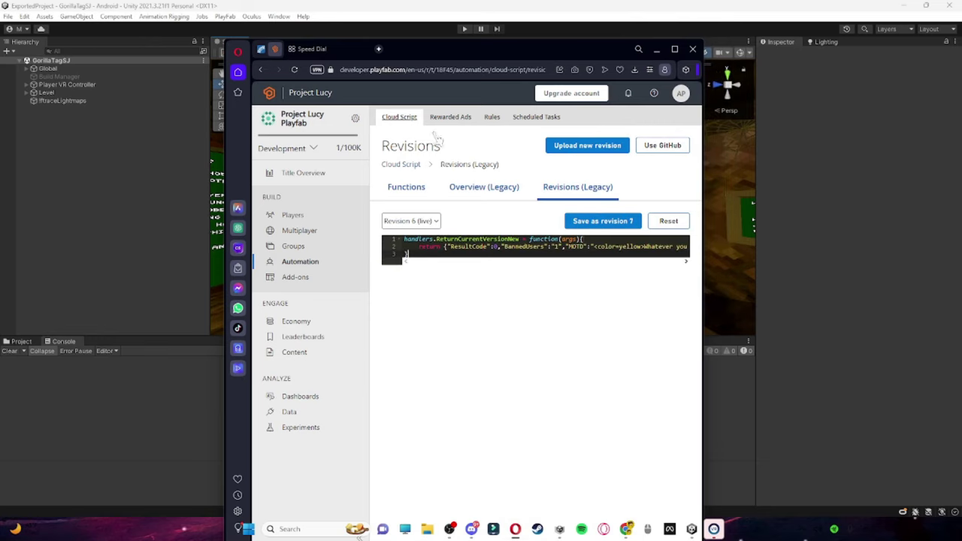
click(674, 48)
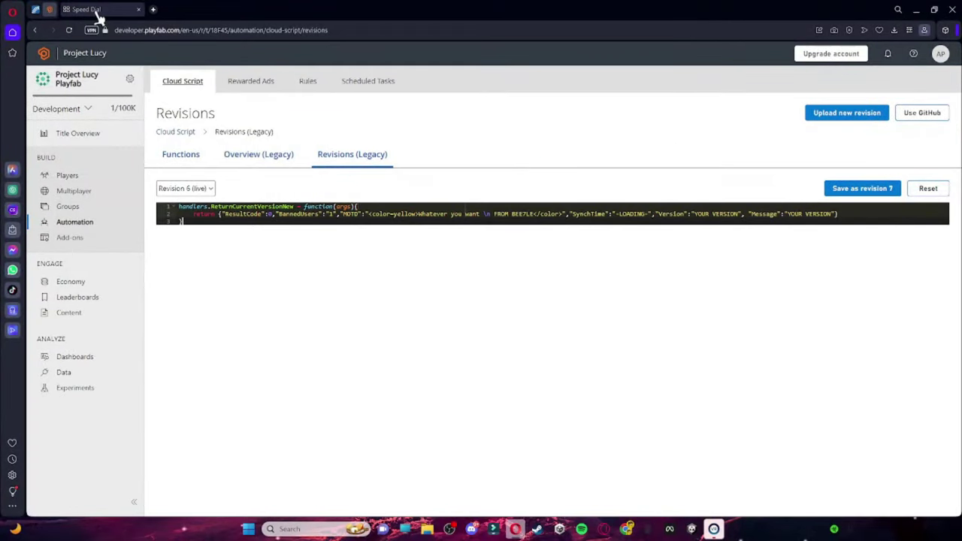
click(96, 13)
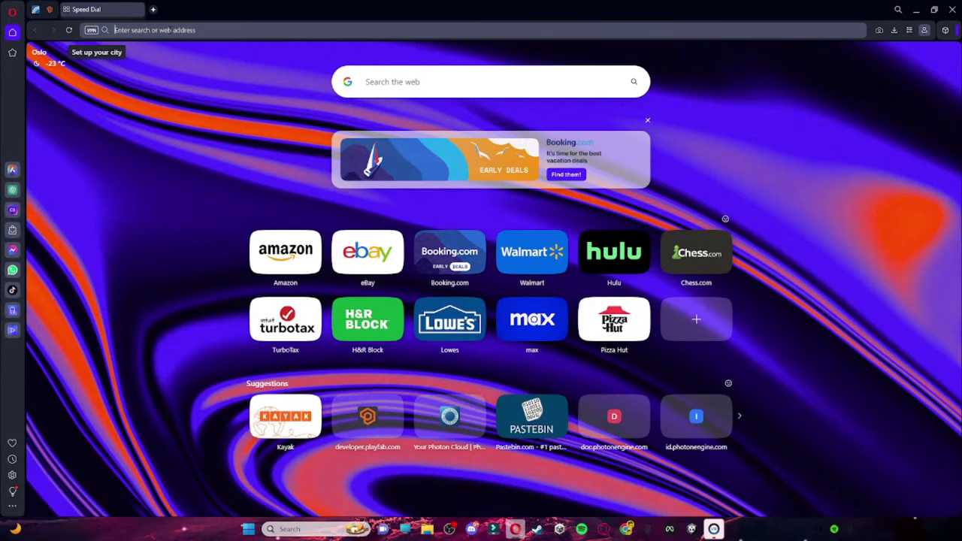
Step: Go to pastebin.com in the browser
click(170, 30)
text(pasti)
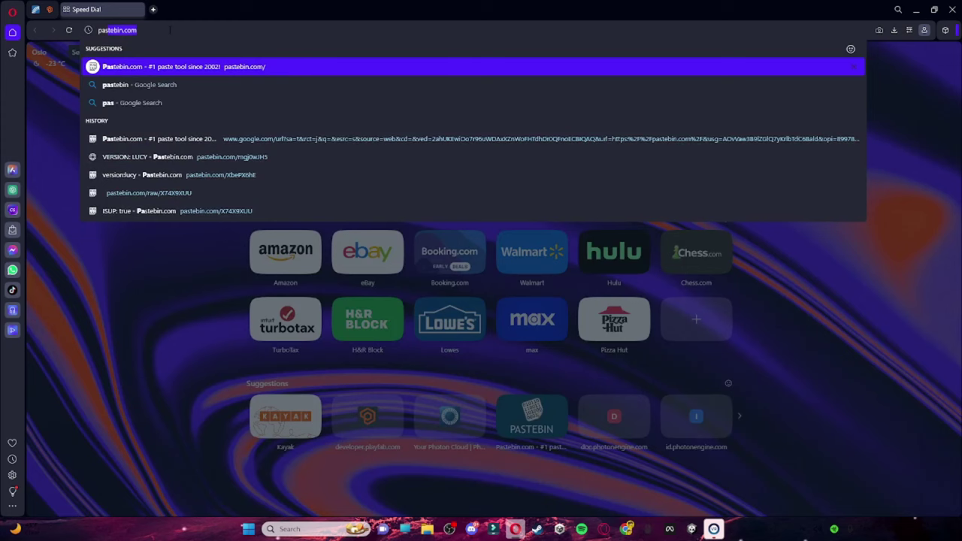
key(BackSpace)
text(eb)
key(Return)
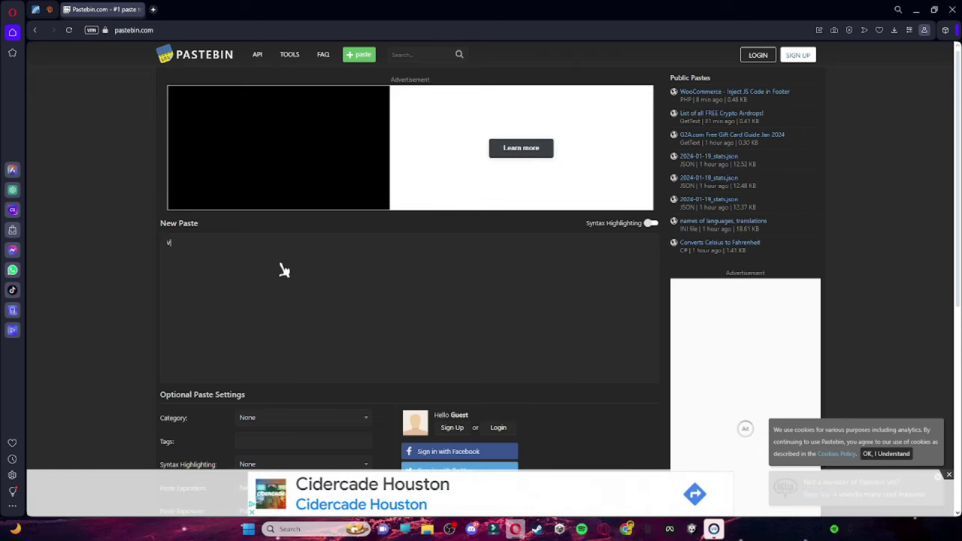
Step: Publish a guest paste reading 'VERSION: LUCYTEST' and select its raw view address
text(VERSION)
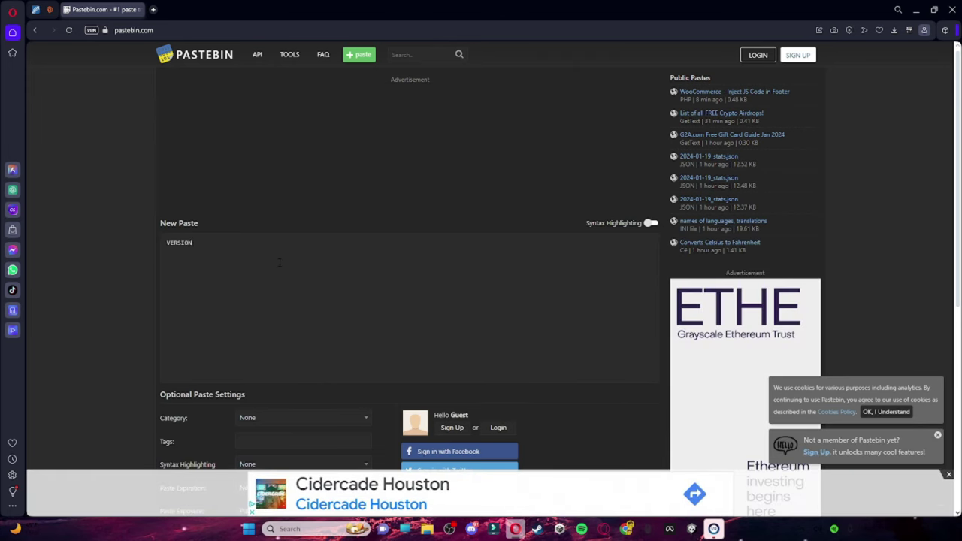
text(:)
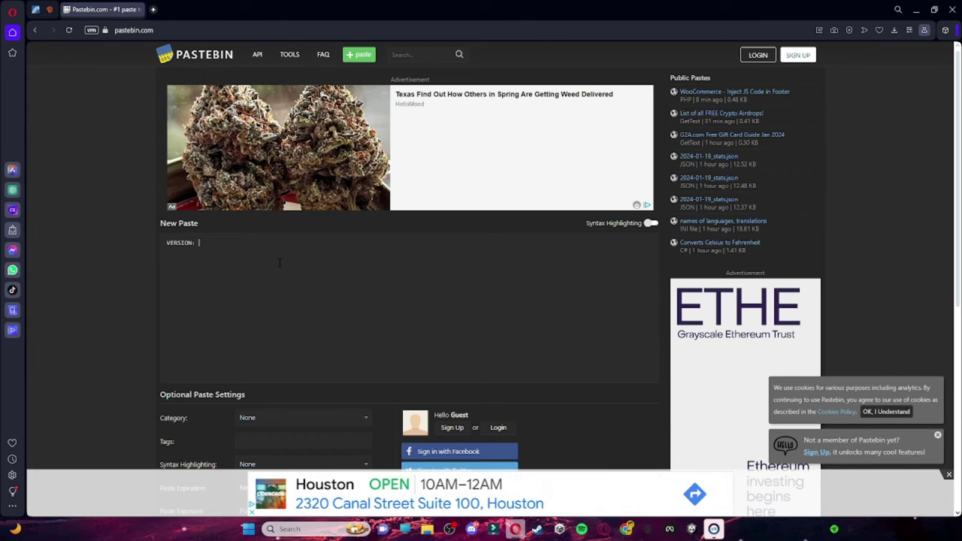
text(LUCY_TAG)
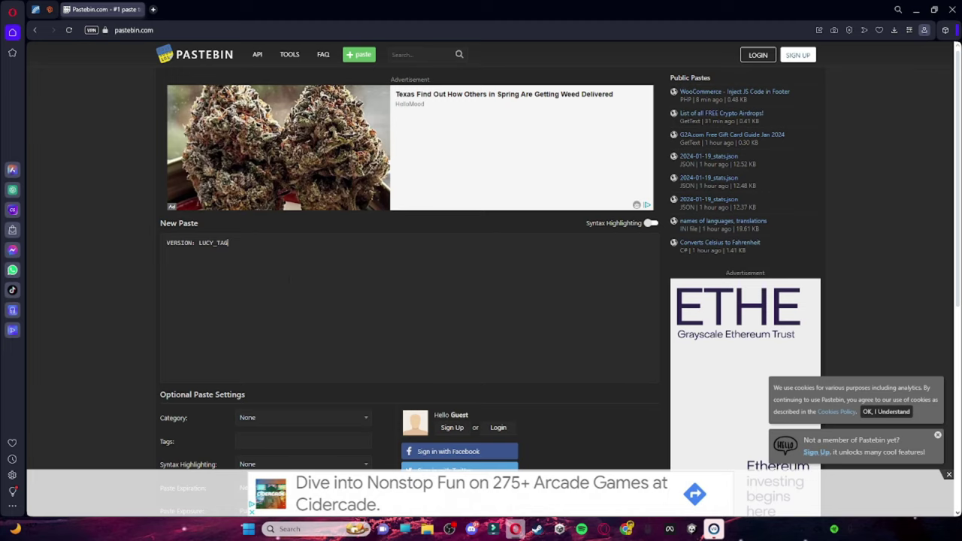
drag(229, 243, 216, 243)
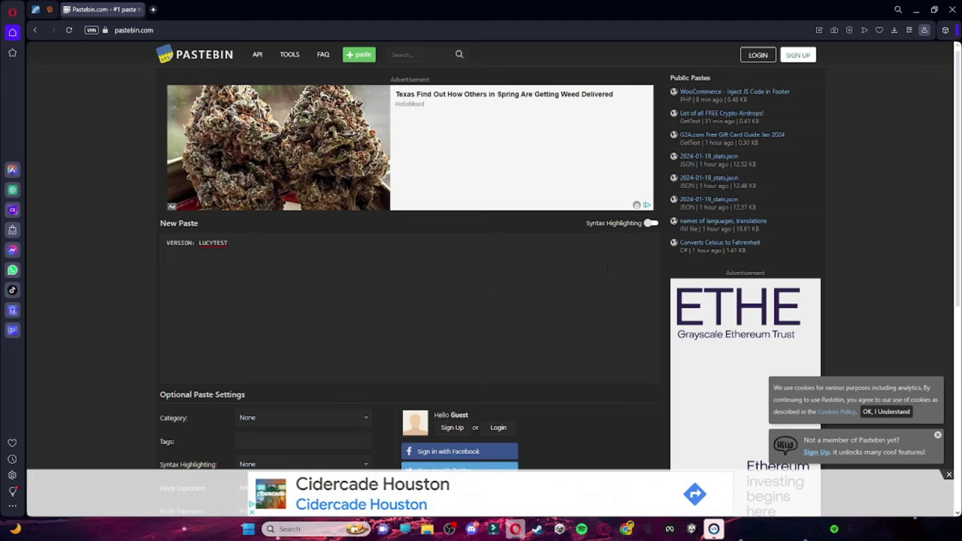
scroll(902, 251, down, 2)
scroll(466, 300, down, 3)
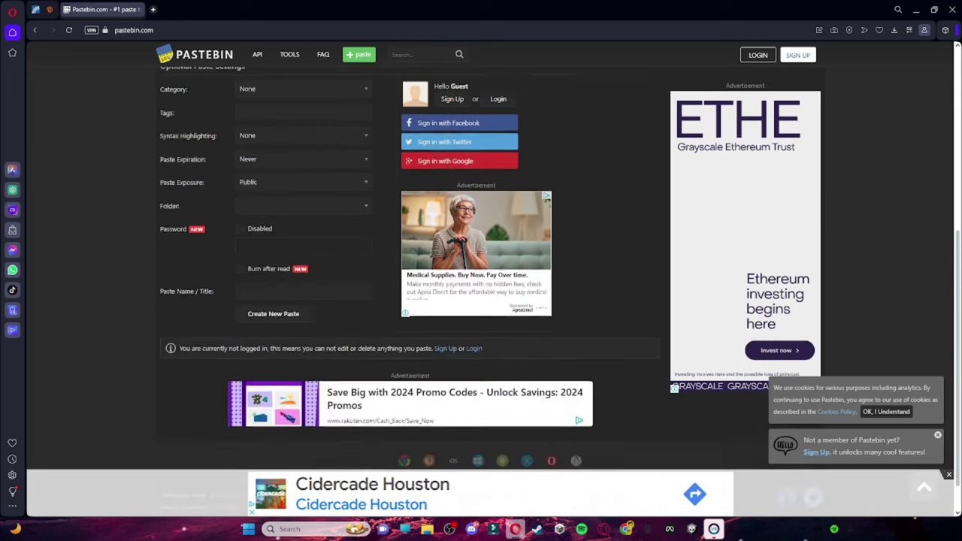
click(282, 275)
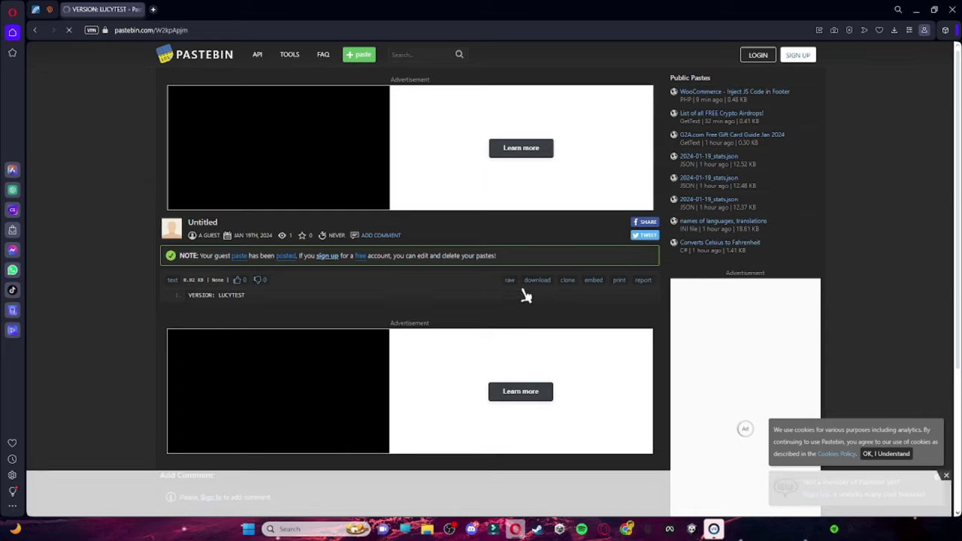
click(512, 282)
click(937, 59)
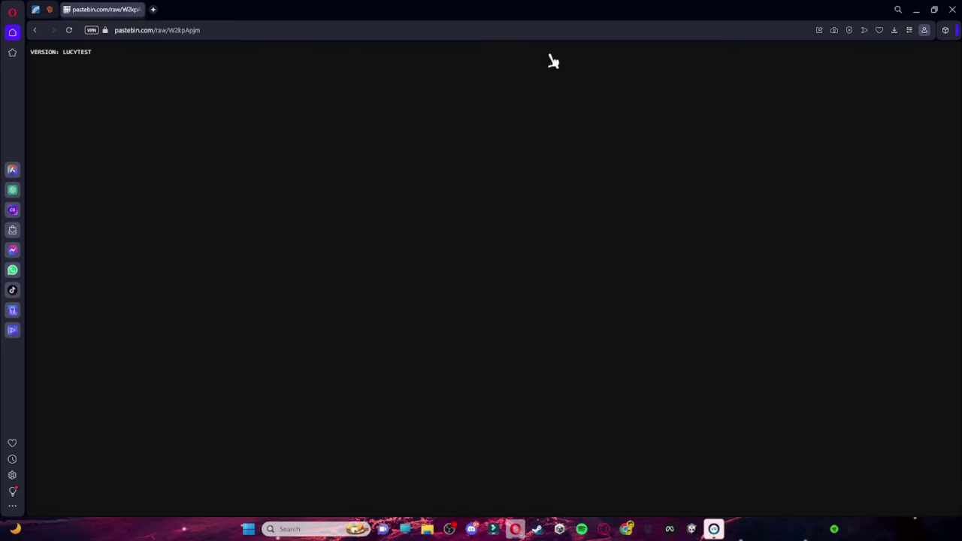
click(230, 31)
key(ctrl+c)
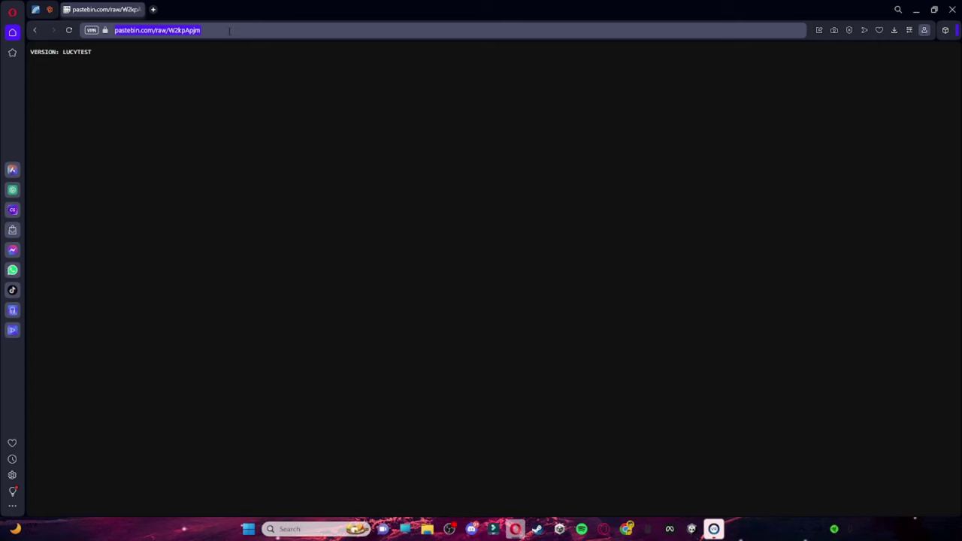
Step: Paste the first raw paste link into a new tab, then return to Pastebin's paste page
click(153, 9)
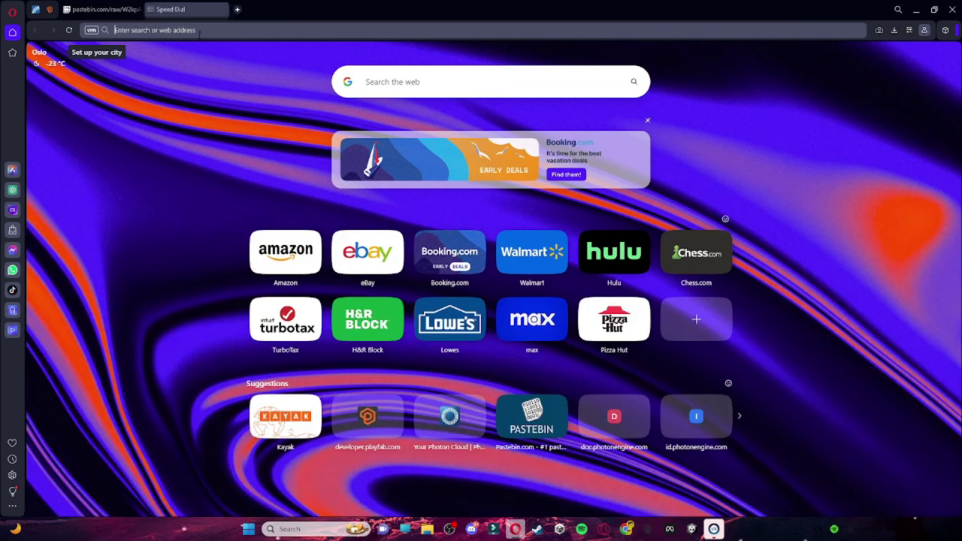
click(398, 81)
key(ctrl+v)
click(120, 10)
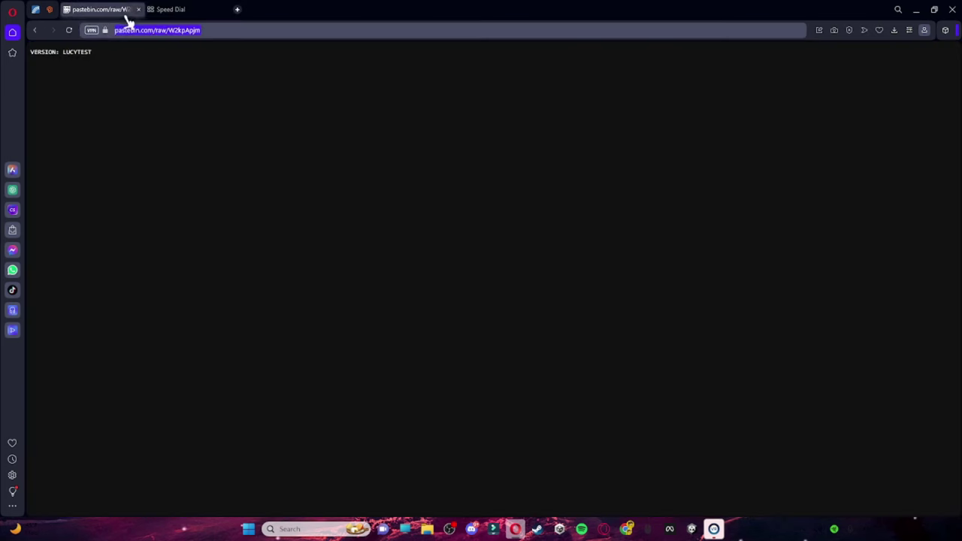
click(34, 31)
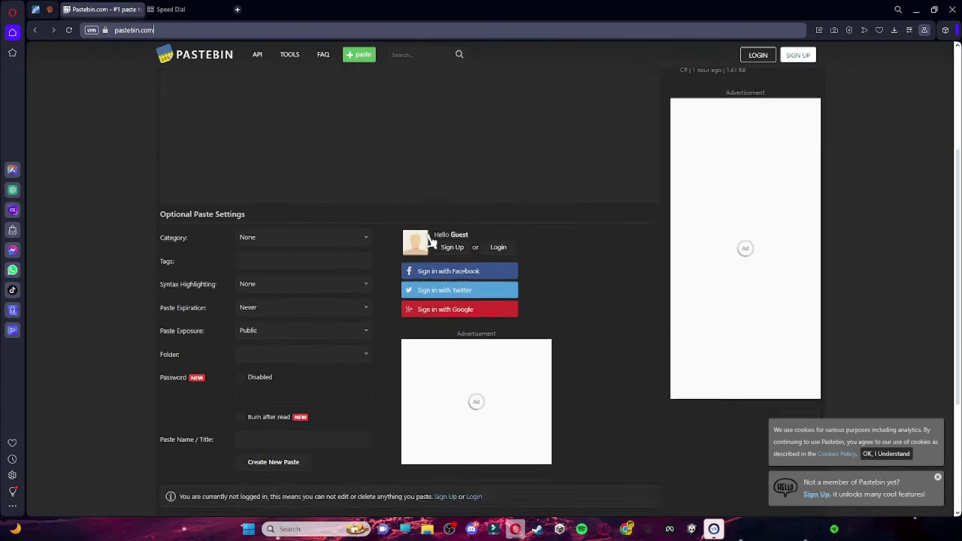
Step: Replace the paste text with 'ISUP: true', publish it, and select its raw view address
key(ctrl+a)
key(BackSpace)
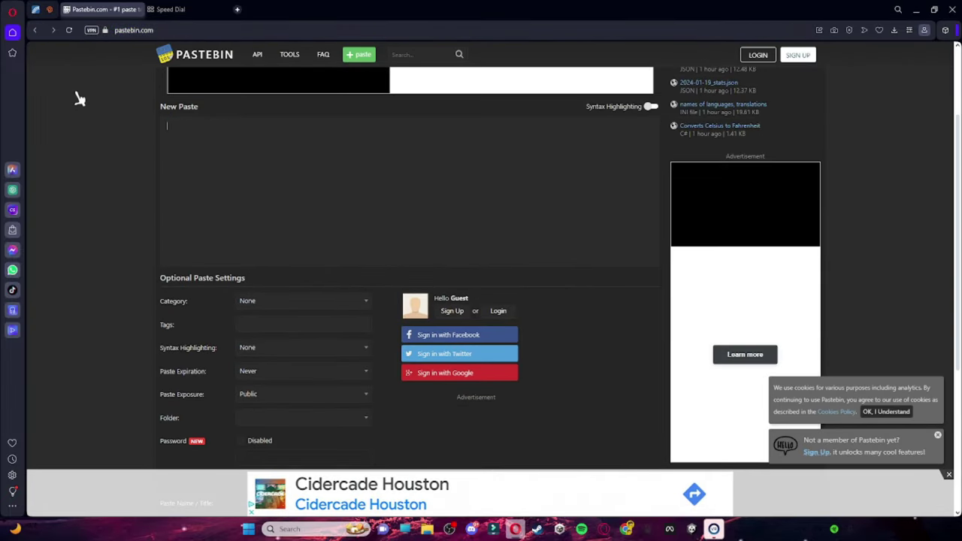
text(ISUP)
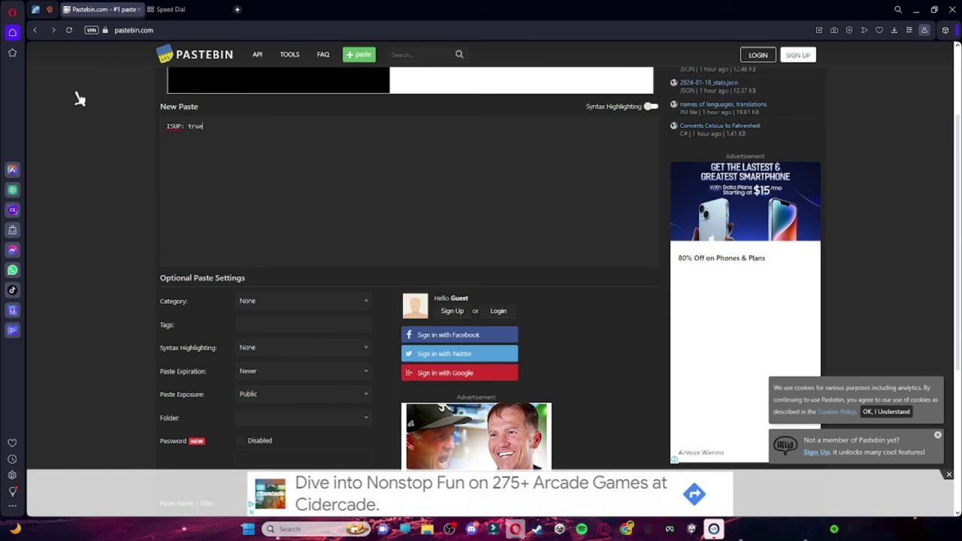
text(: true)
scroll(248, 290, down, 3)
click(275, 278)
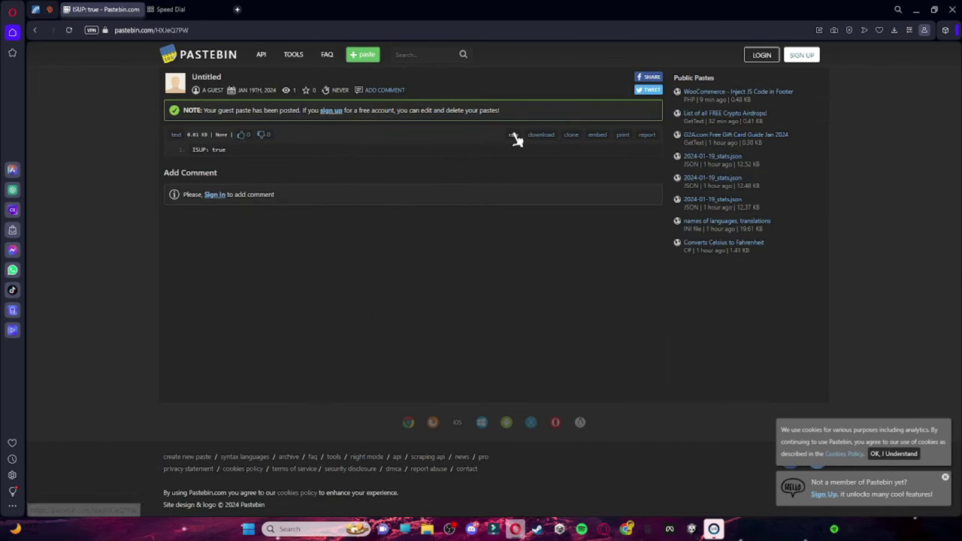
click(514, 137)
click(101, 33)
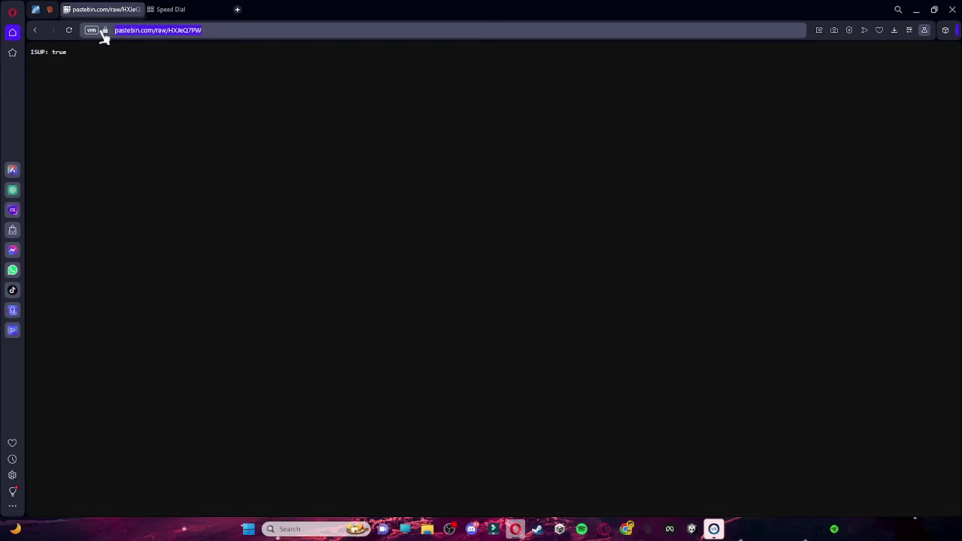
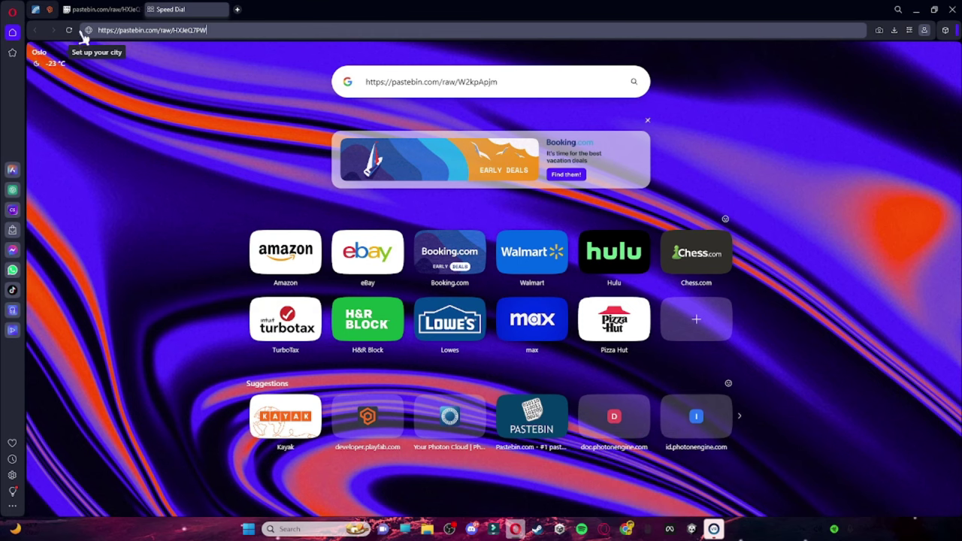
Step: Replace the YOUR VERSION placeholder with LUCYTEST in the cloud script revision
click(51, 10)
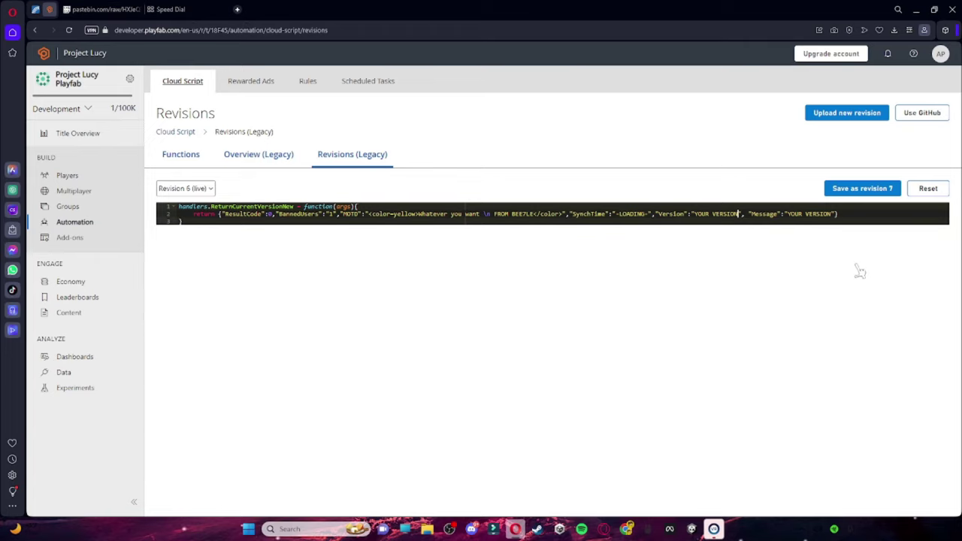
key(BackSpace)
key(BackSpace)
key(BackSpace)
key(BackSpace)
key(BackSpace)
key(BackSpace)
key(BackSpace)
key(BackSpace)
key(BackSpace)
key(BackSpace)
key(BackSpace)
key(BackSpace)
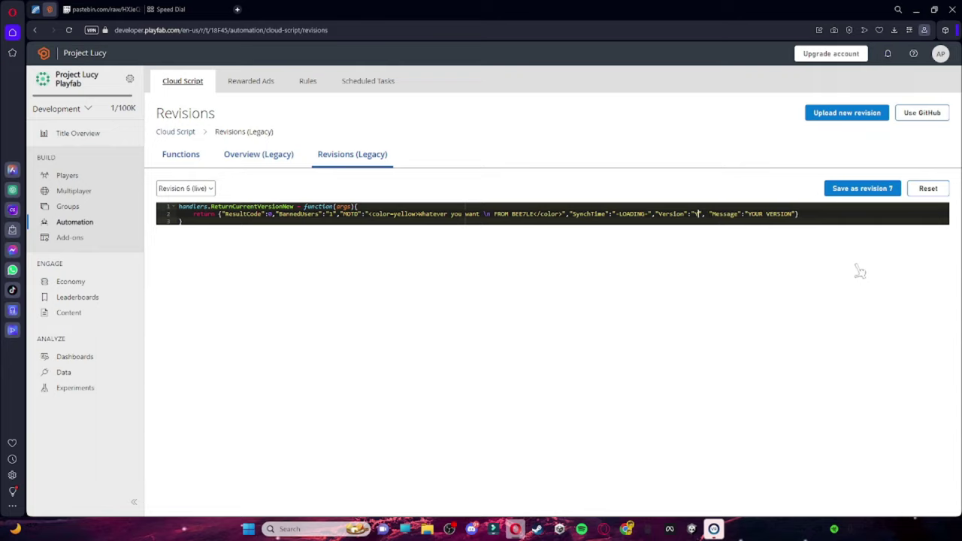
text(LUCYTEST)
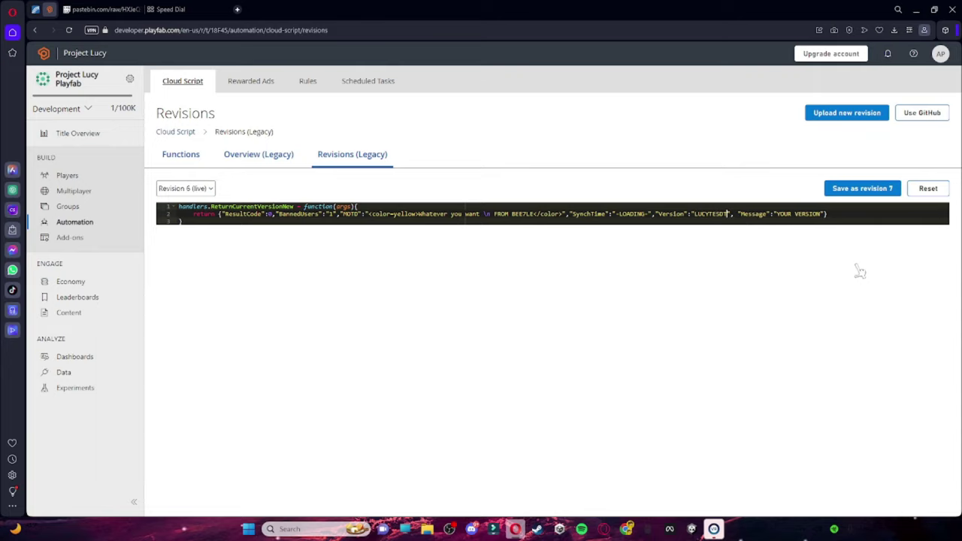
key(BackSpace)
key(BackSpace)
text(T)
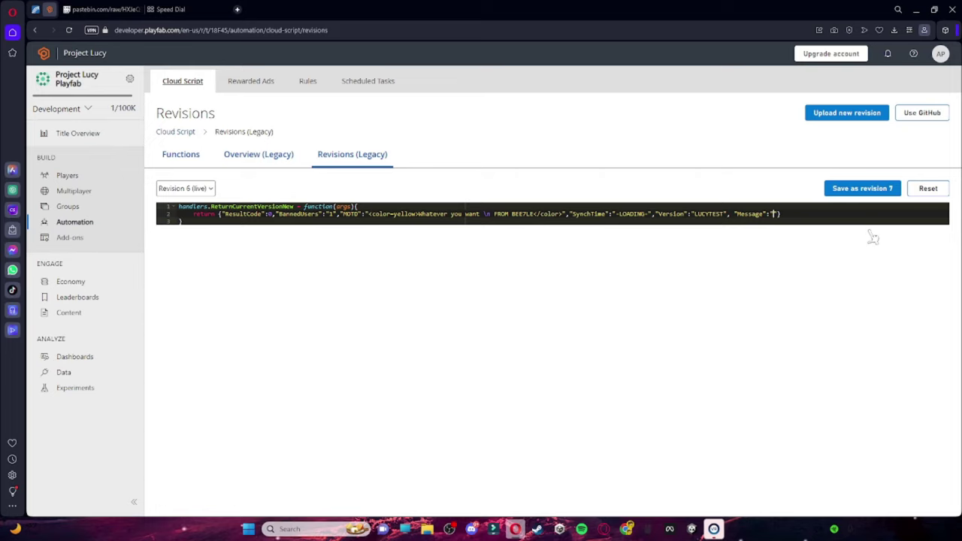
text(LUCYTEST)
Step: Change the message-of-the-day placeholder text to TEST TAG LUCY
drag(480, 213, 181, 221)
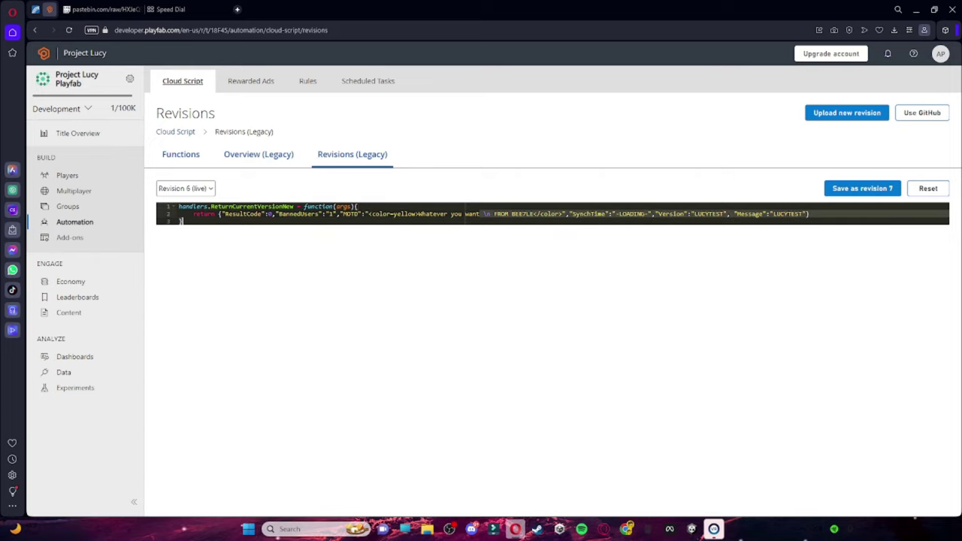
drag(479, 213, 419, 213)
key(BackSpace)
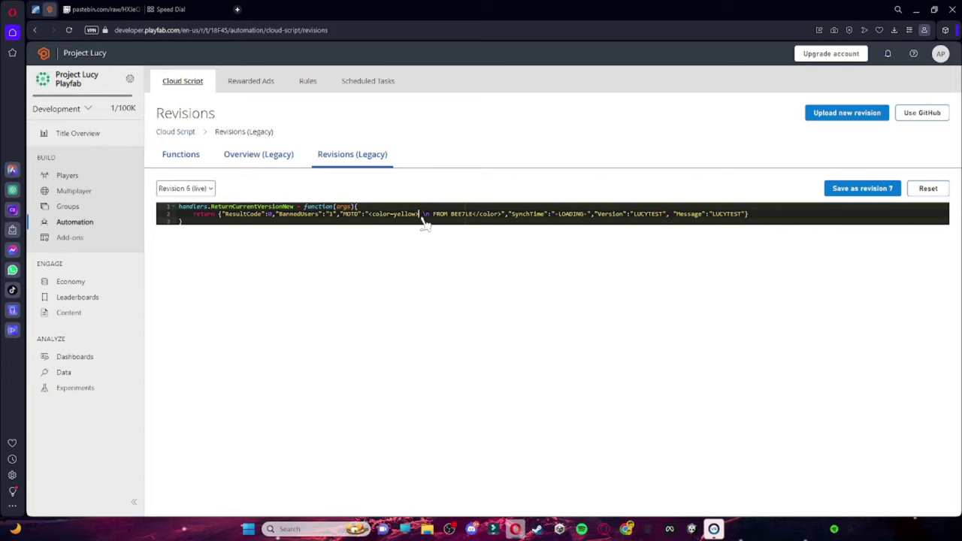
text(TEST TAG LUIC)
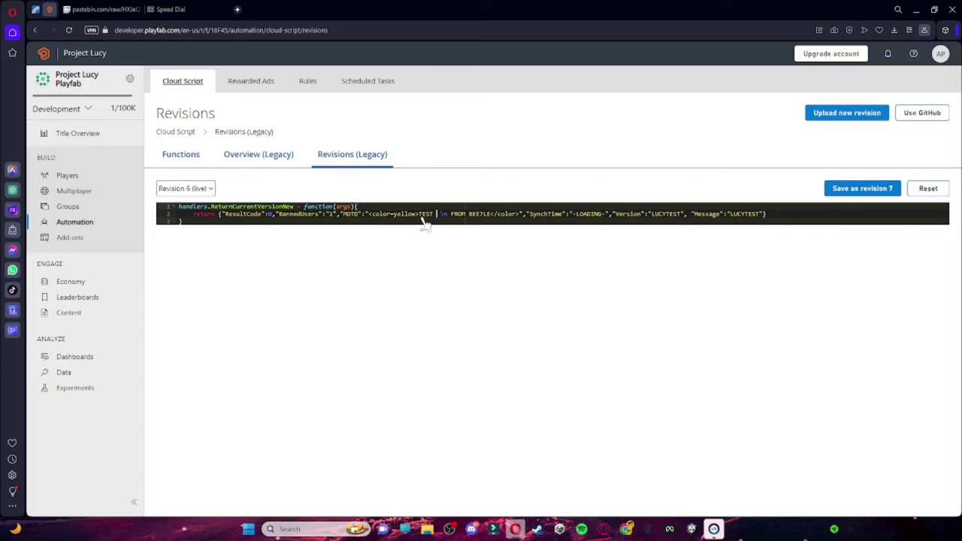
key(BackSpace)
key(BackSpace)
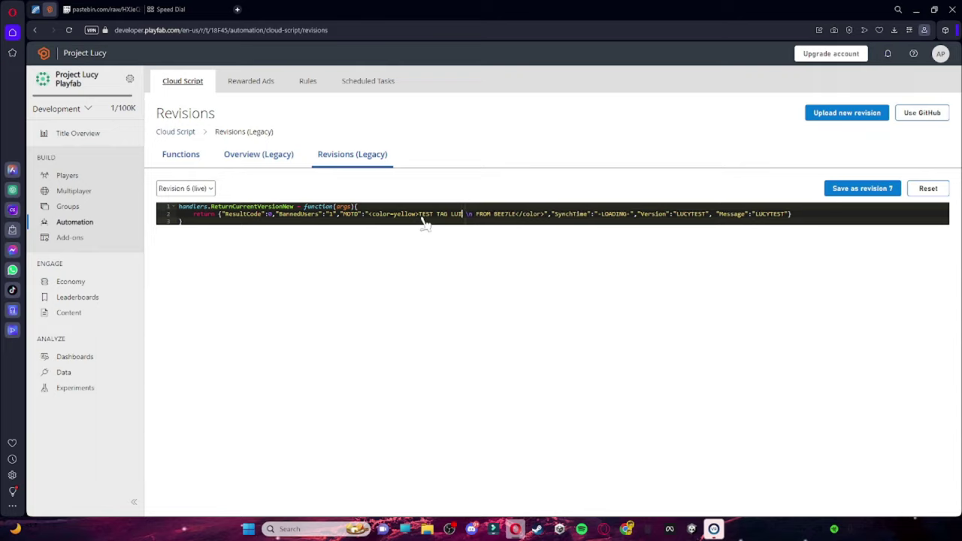
text(CY)
key(Escape)
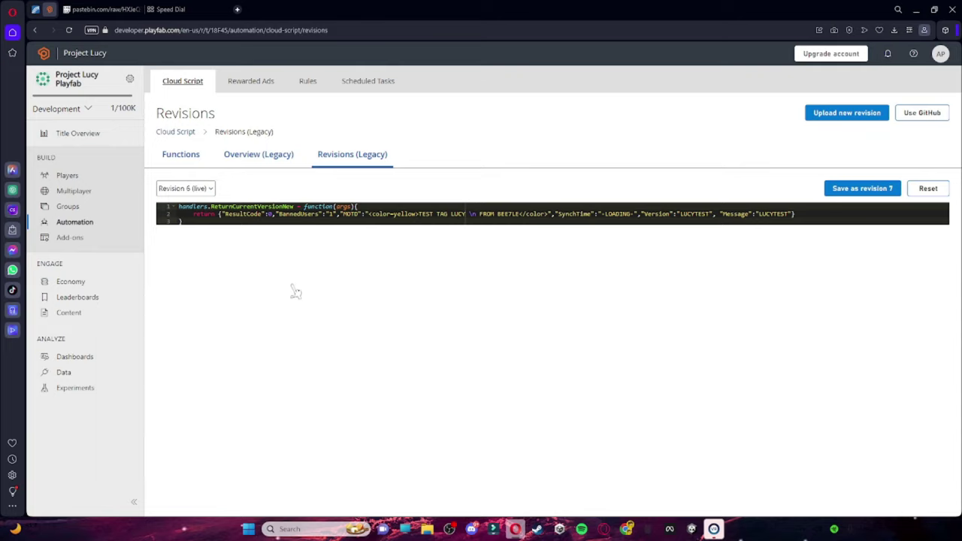
Step: Save the edited cloud script as revision 7 and deploy it live
click(879, 189)
click(402, 277)
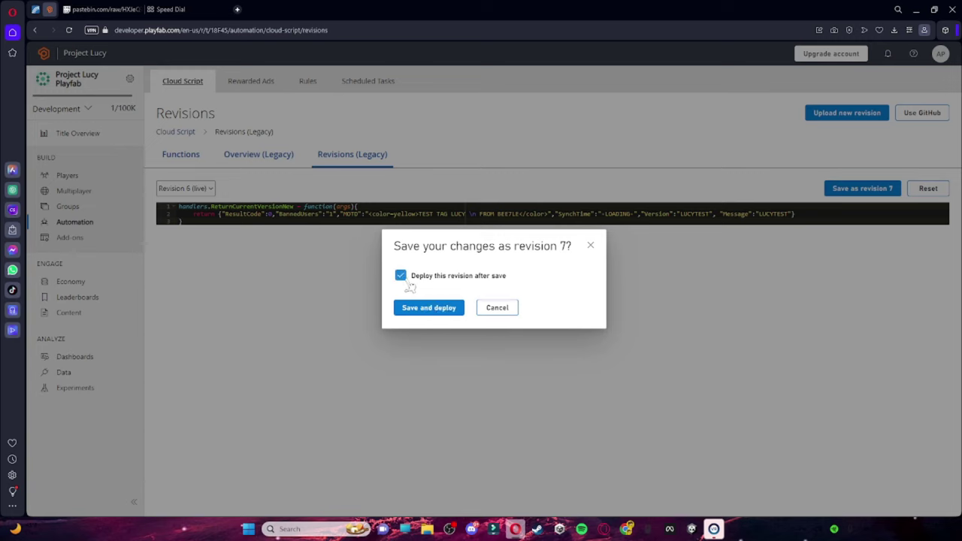
click(448, 309)
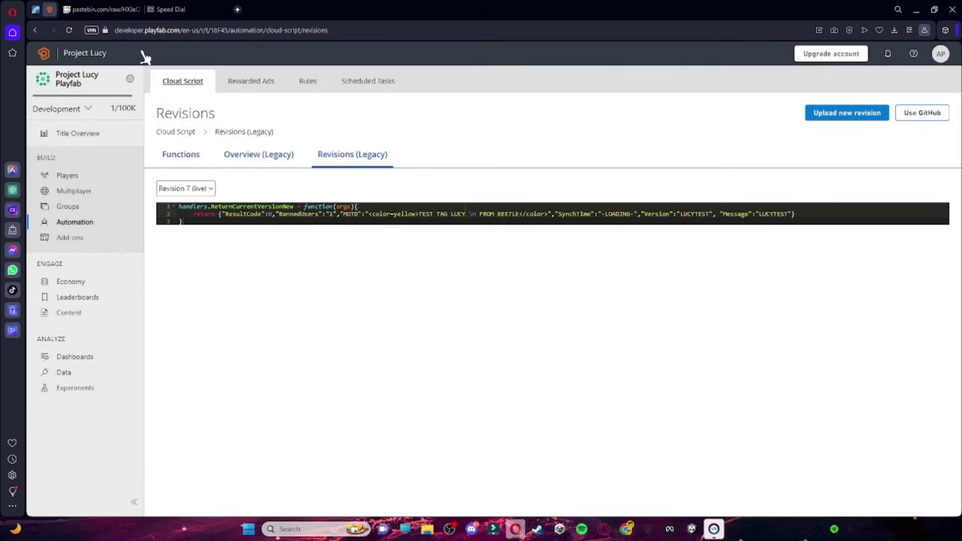
click(145, 12)
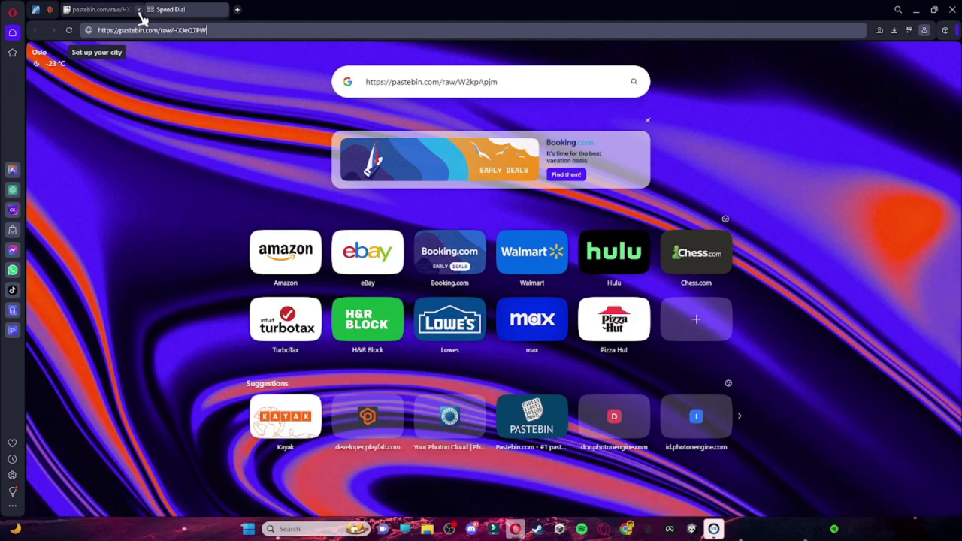
Step: Close the pastebin raw tab and bring the Unity GorillaTagSJ editor to the front
click(138, 9)
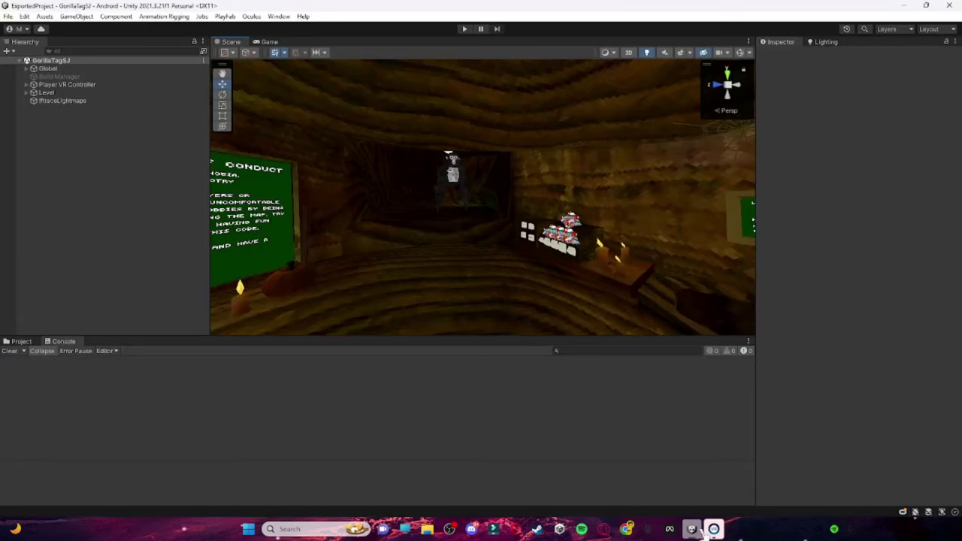
click(689, 529)
right_click(712, 529)
click(661, 464)
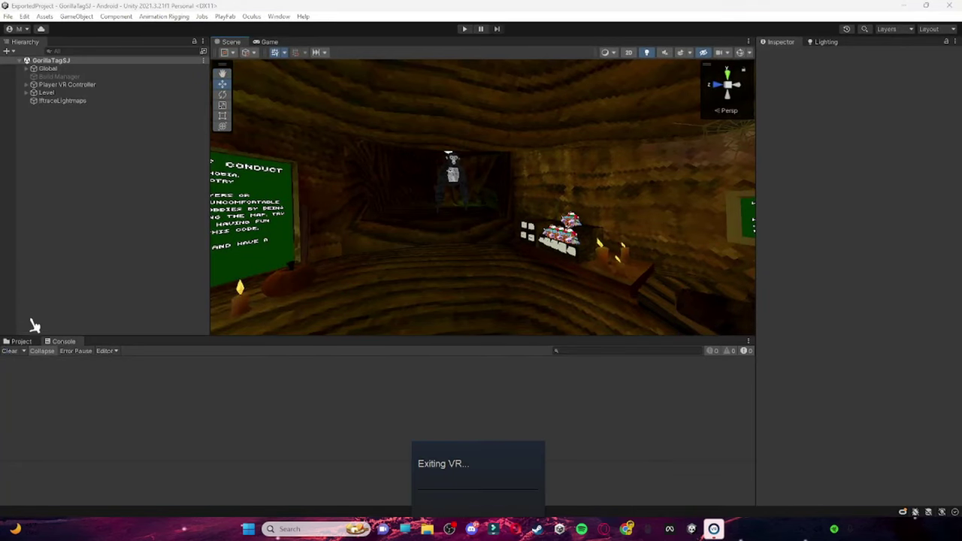
Step: Filter the Hierarchy for playfab, select PlayFabAuthenticator, and open its script via Edit Script
click(21, 341)
click(85, 51)
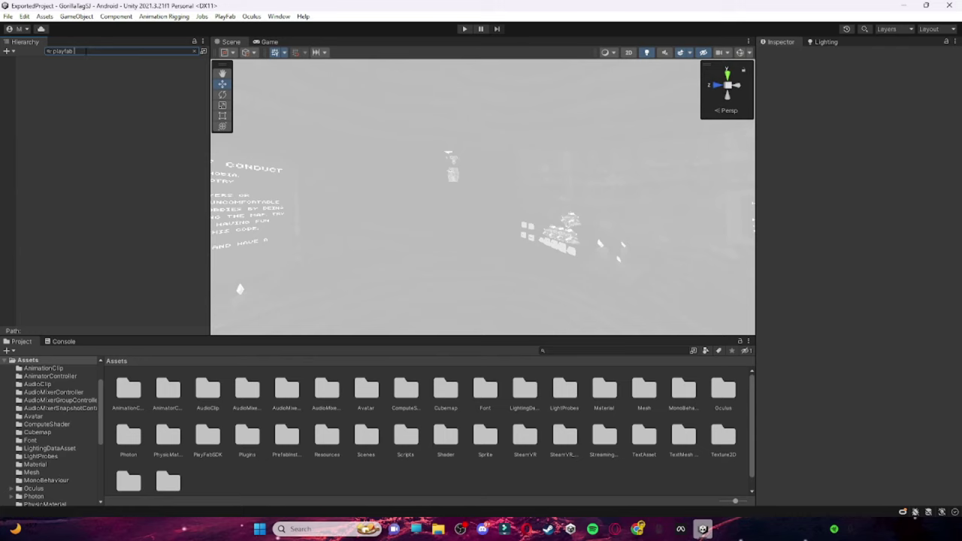
click(112, 69)
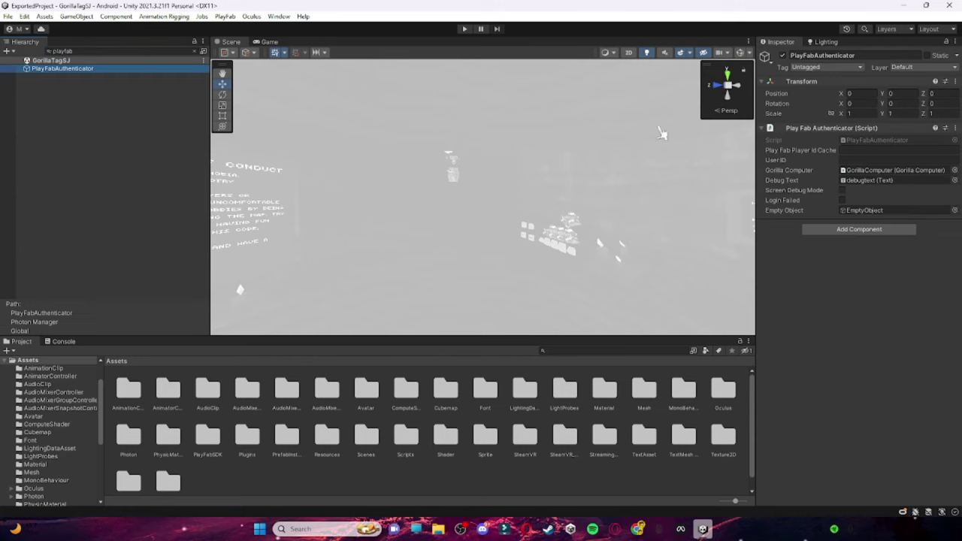
right_click(894, 135)
click(886, 248)
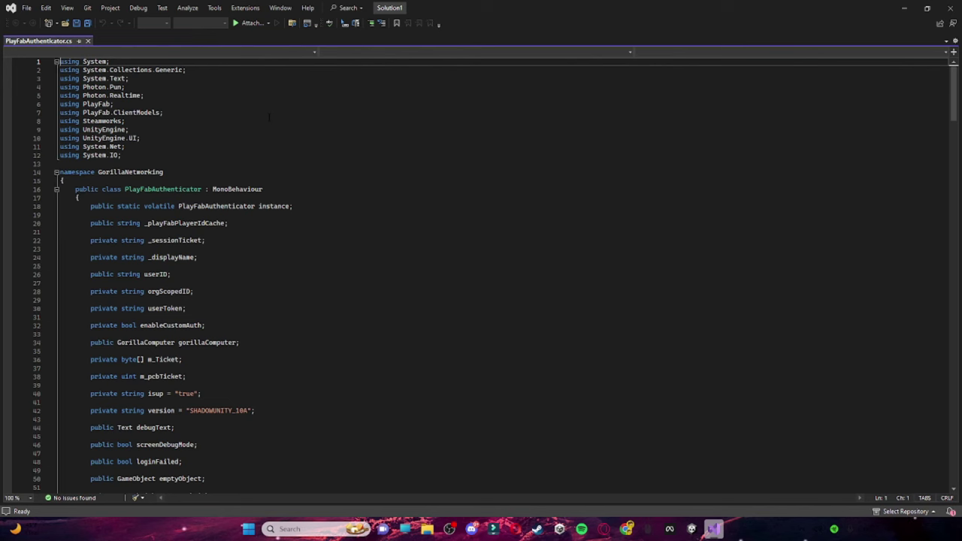
Step: Change the version string from SHADOWUNITY_10A to LUCYTEST on line 42
scroll(481, 275, down, 5)
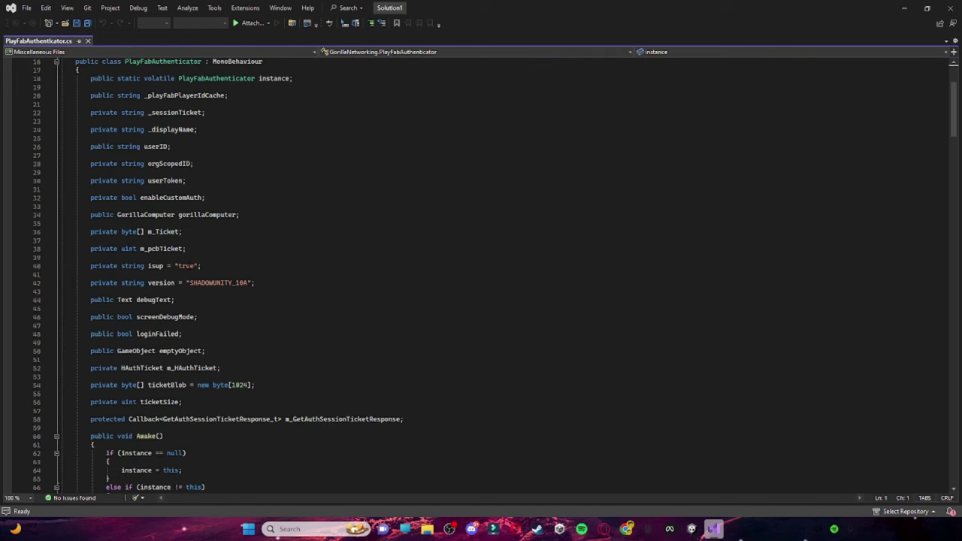
click(90, 256)
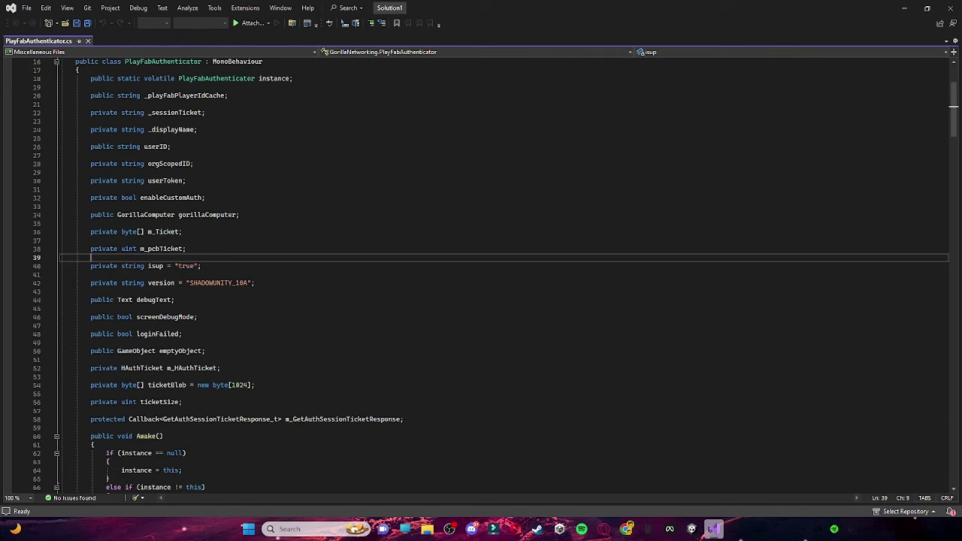
drag(246, 283, 224, 283)
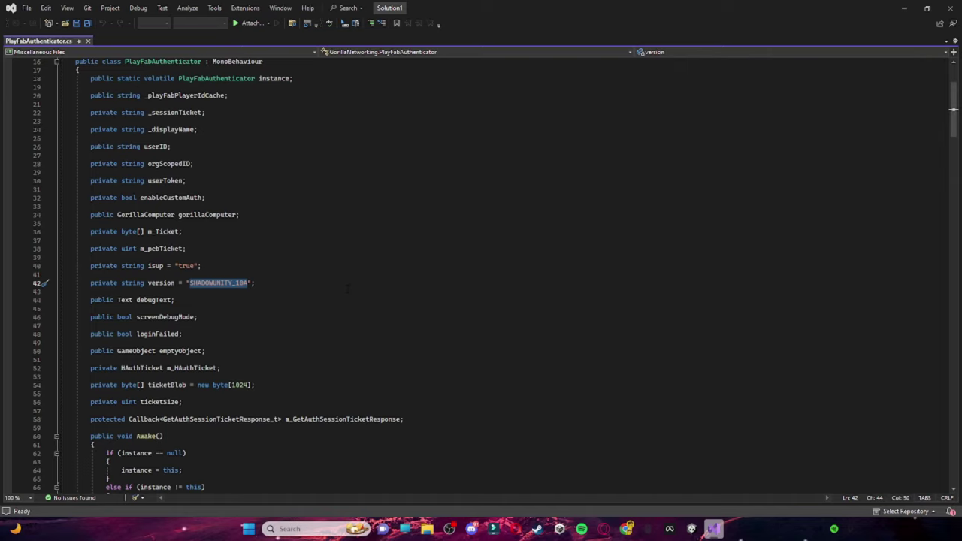
text(LUCYTE)
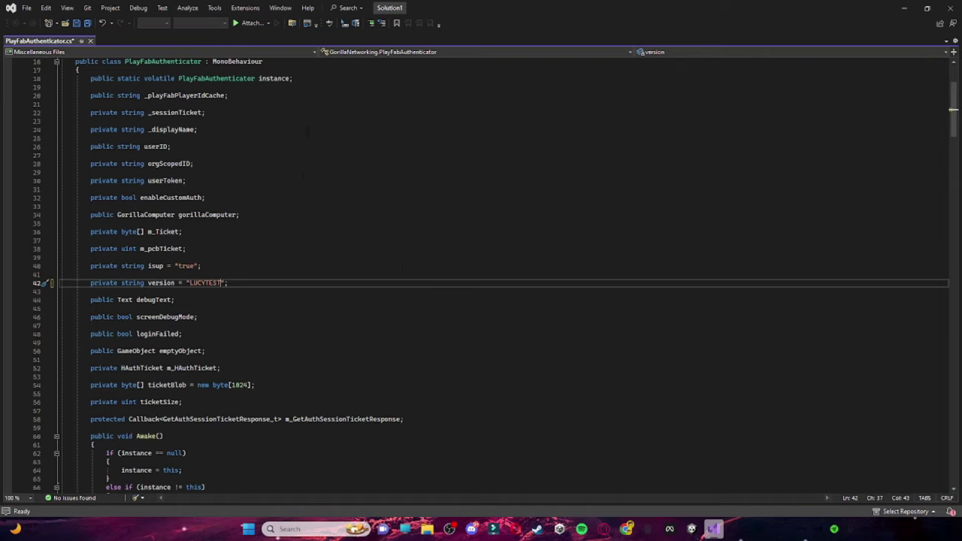
Step: Select the old pastebin status-check URL on line 81 in IsUp
scroll(322, 129, down, 1)
drag(954, 136, 956, 188)
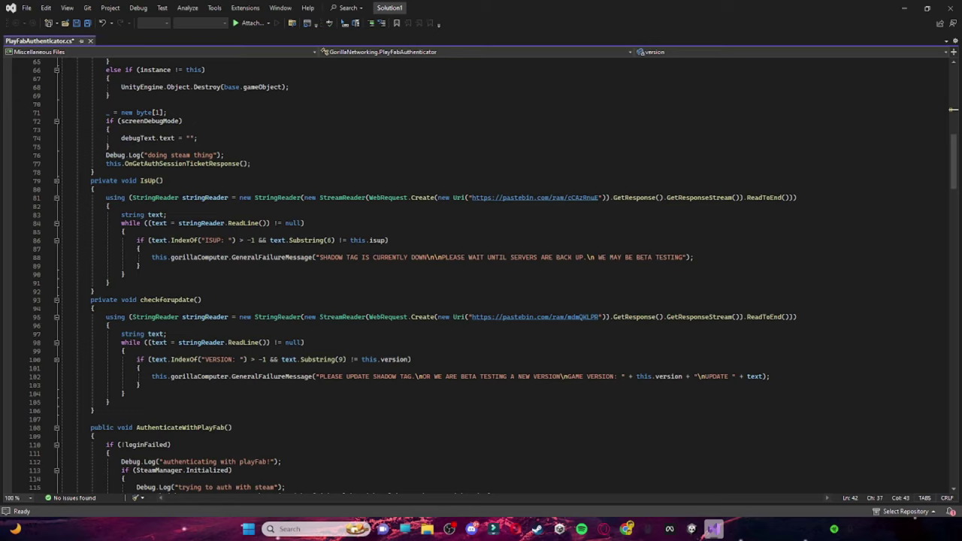
drag(63, 198, 110, 206)
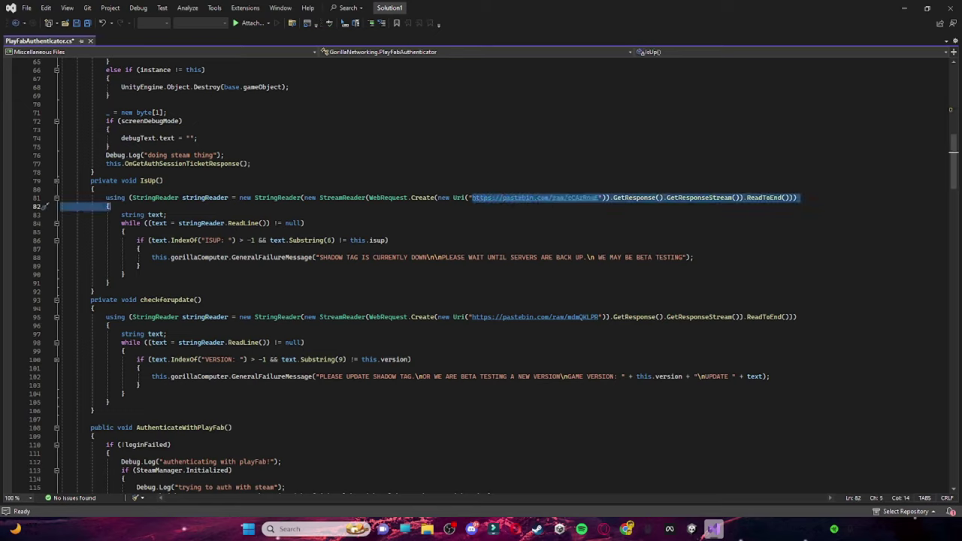
drag(471, 198, 598, 197)
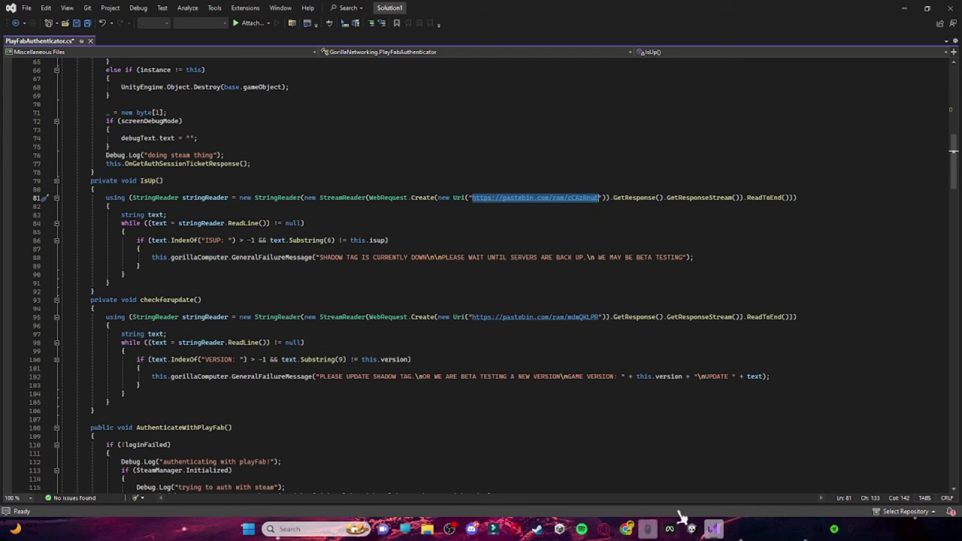
click(513, 529)
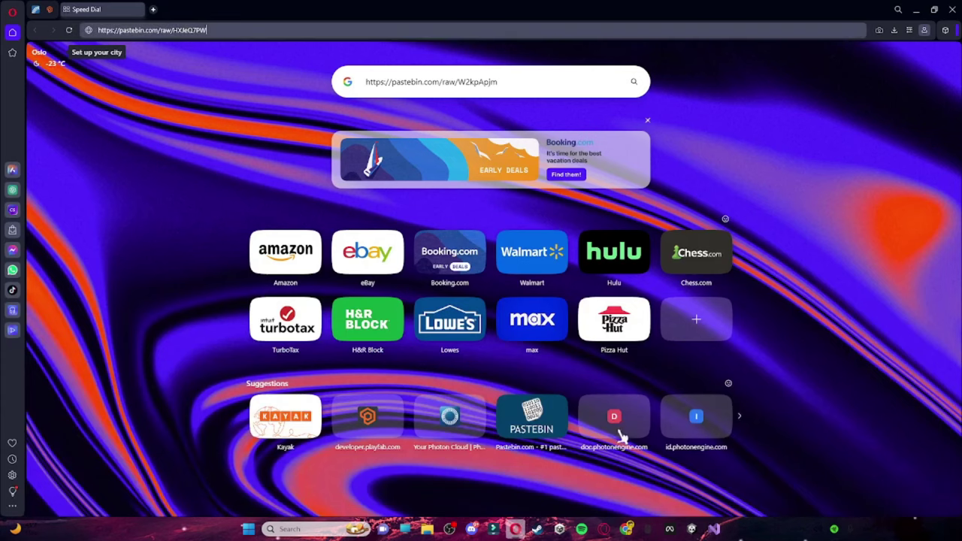
drag(498, 82, 367, 82)
key(ctrl+c)
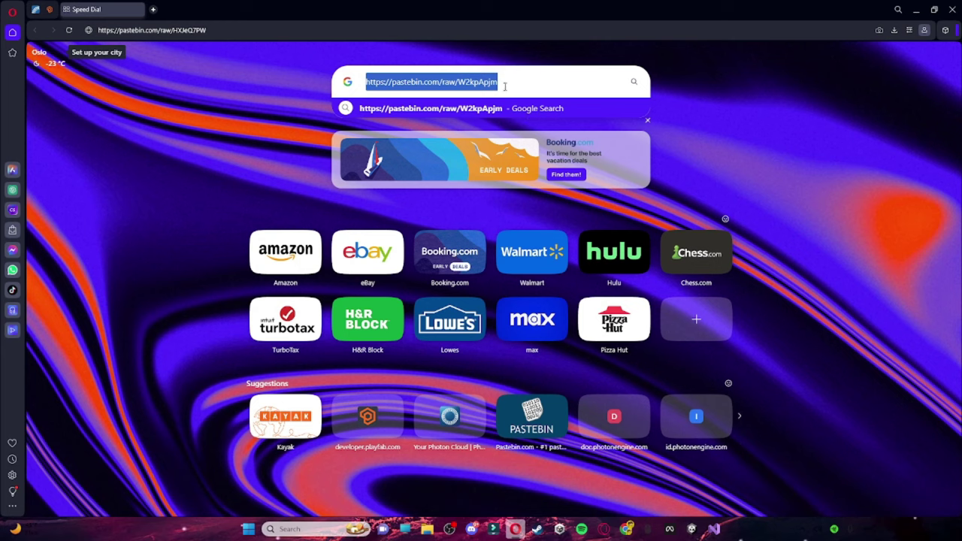
click(715, 529)
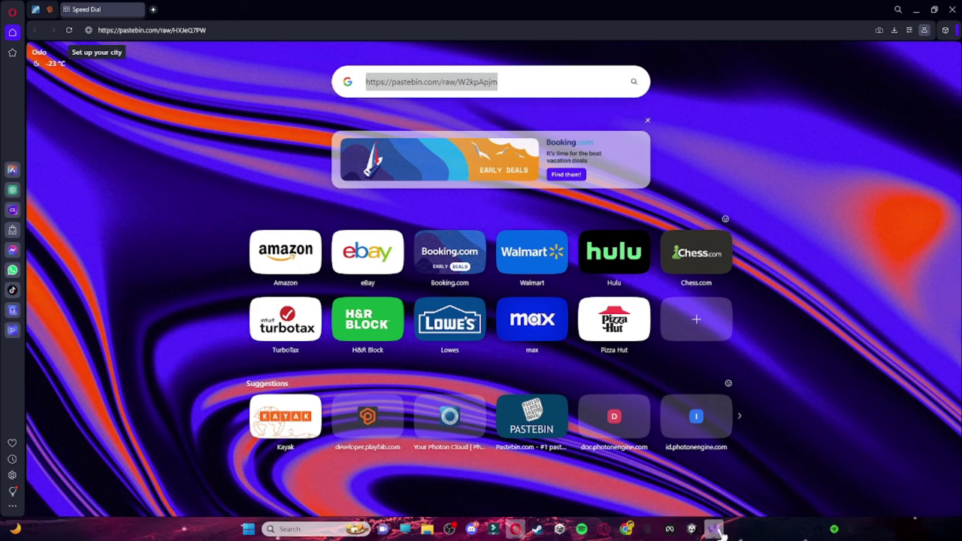
key(ctrl+v)
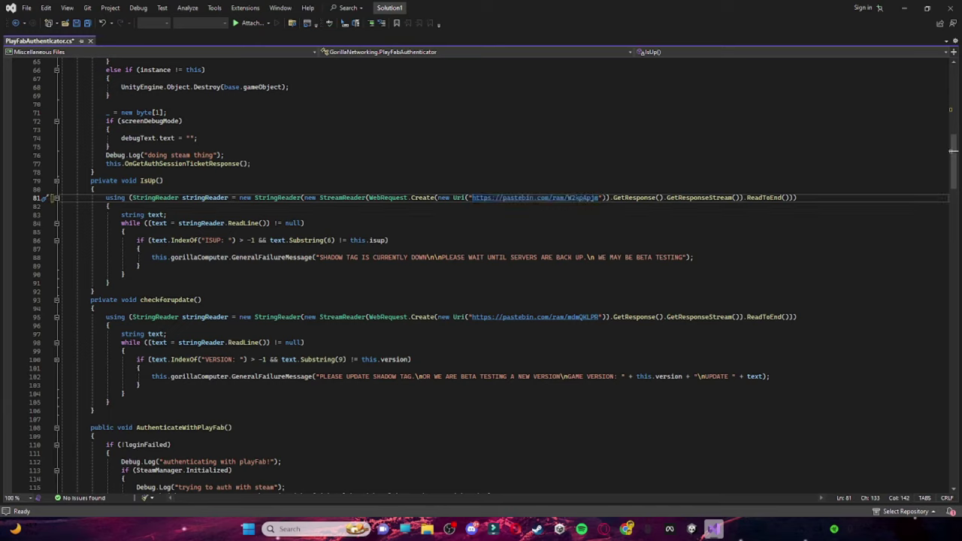
key(shift+Down)
drag(599, 197, 475, 198)
key(Right)
click(904, 8)
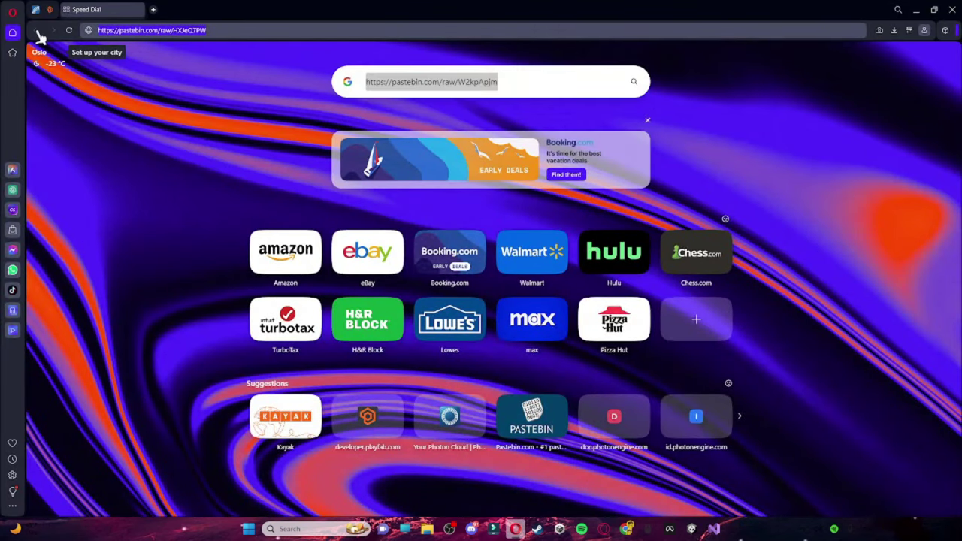
click(713, 529)
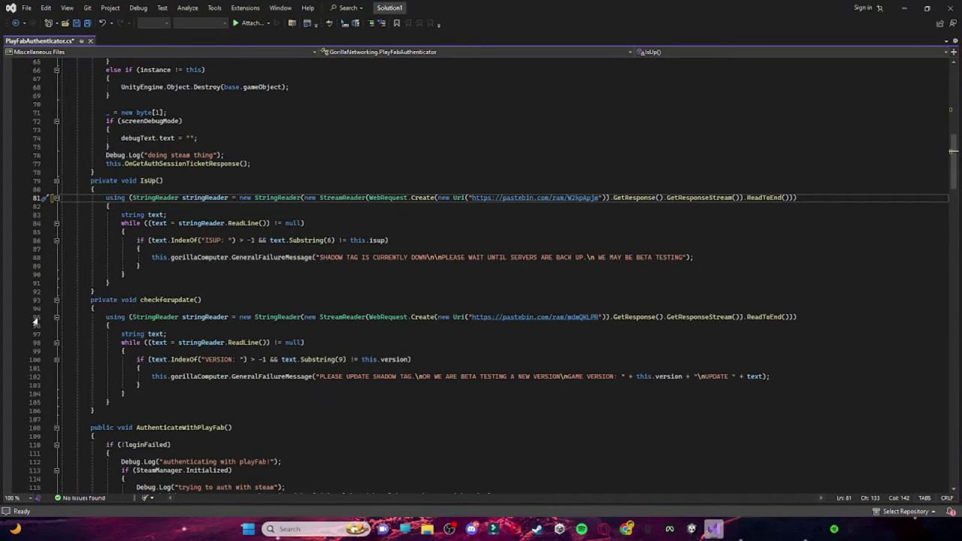
Step: Paste the HXJeQ7PW link as the update URL and change both SHADOW TAG messages to LUCY TAG
drag(472, 317, 598, 316)
text(https://pastebin.com/raw/HXJeQ7PW)
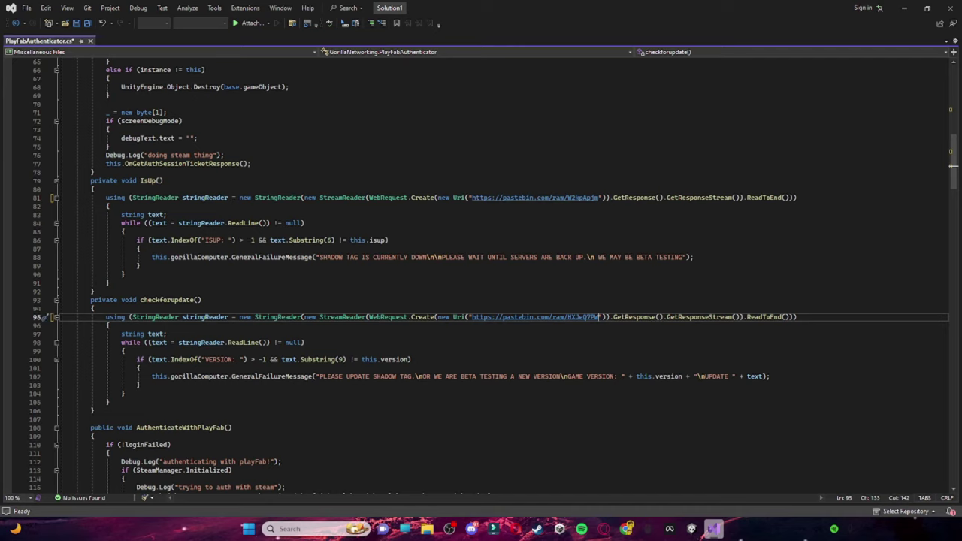
drag(359, 257, 323, 257)
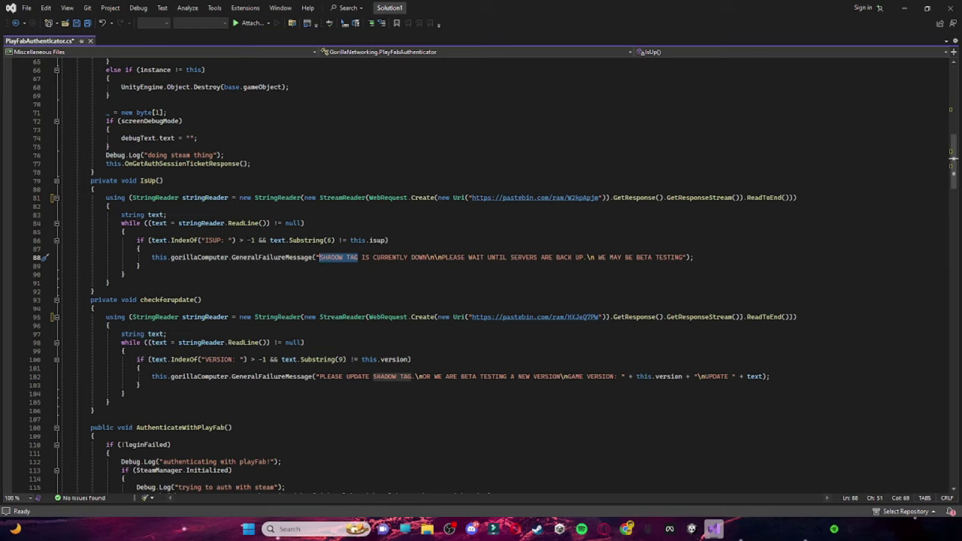
text(LUCY TAG)
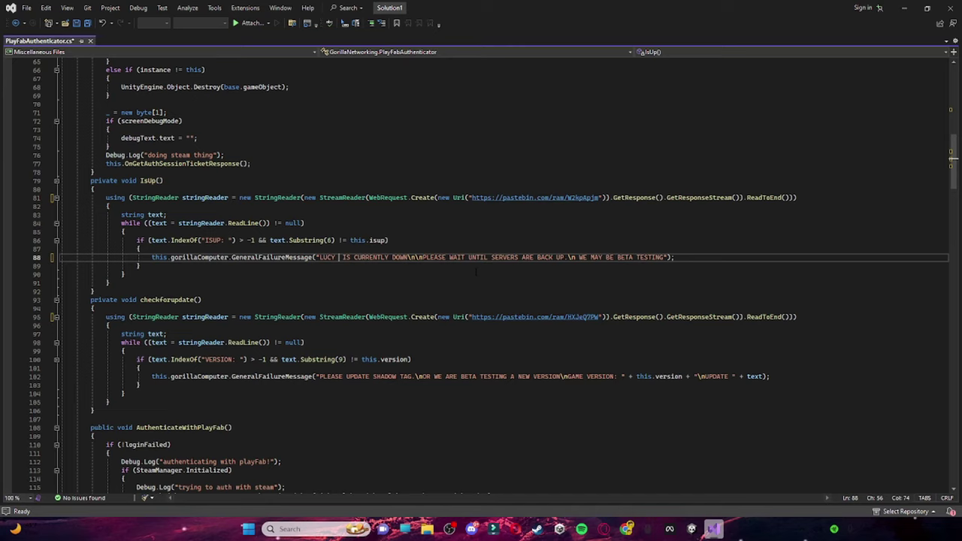
drag(412, 376, 380, 377)
text(LUCY TAG)
scroll(398, 376, up, 9)
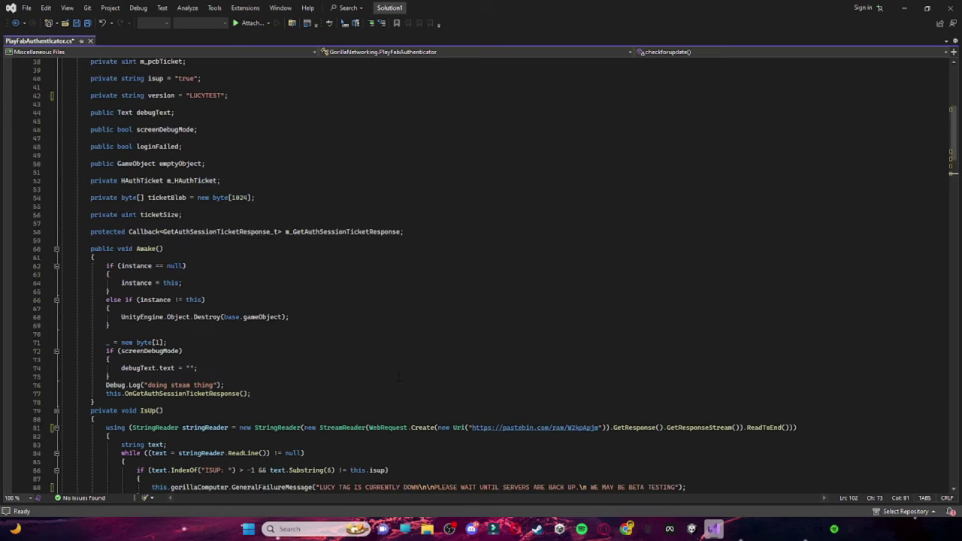
drag(950, 156, 942, 223)
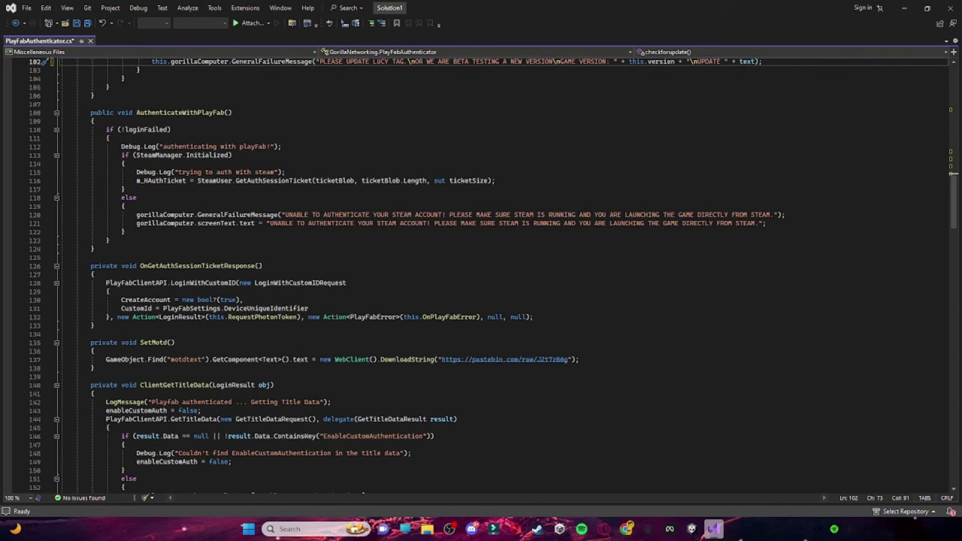
Step: Check the current MOTD pastebin link in SetMotd, then delete it from DownloadString
click(512, 359)
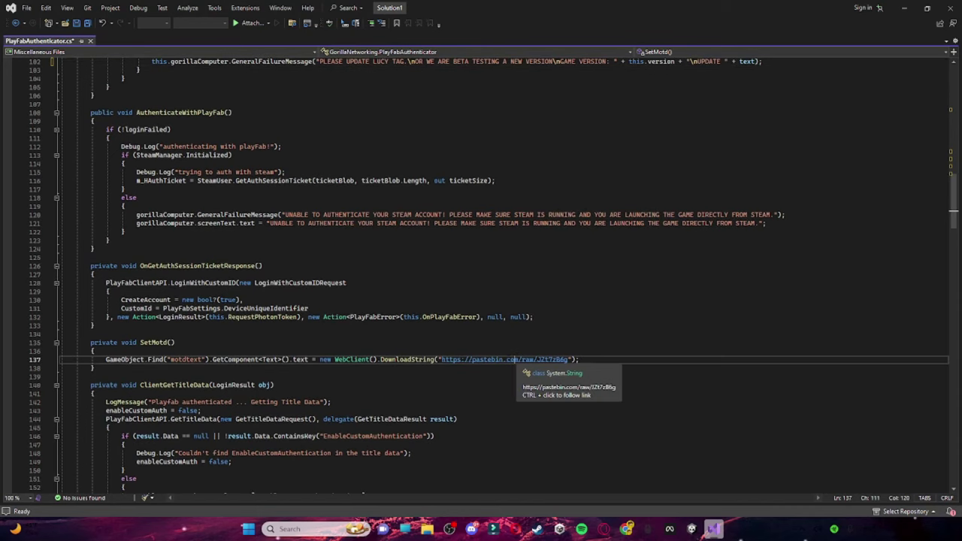
ctrl+click(509, 360)
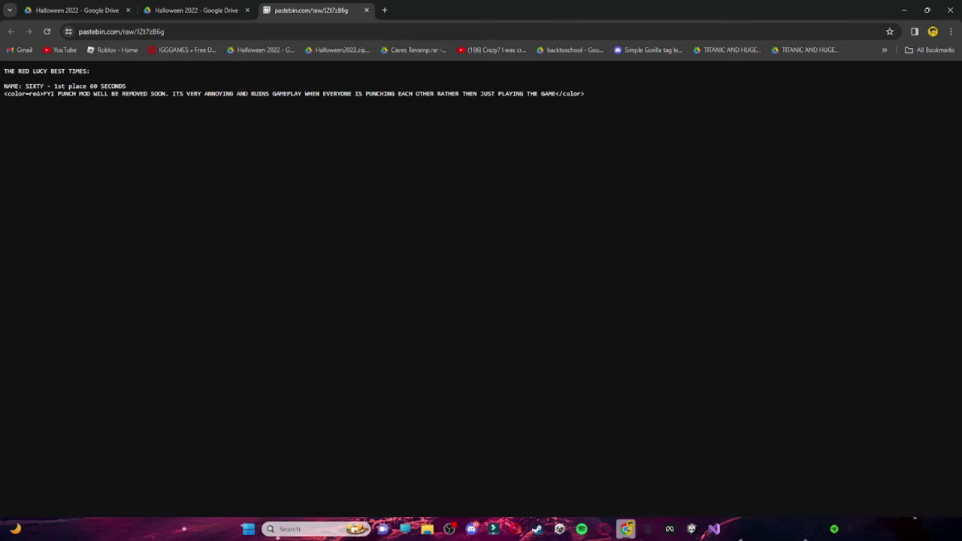
click(366, 11)
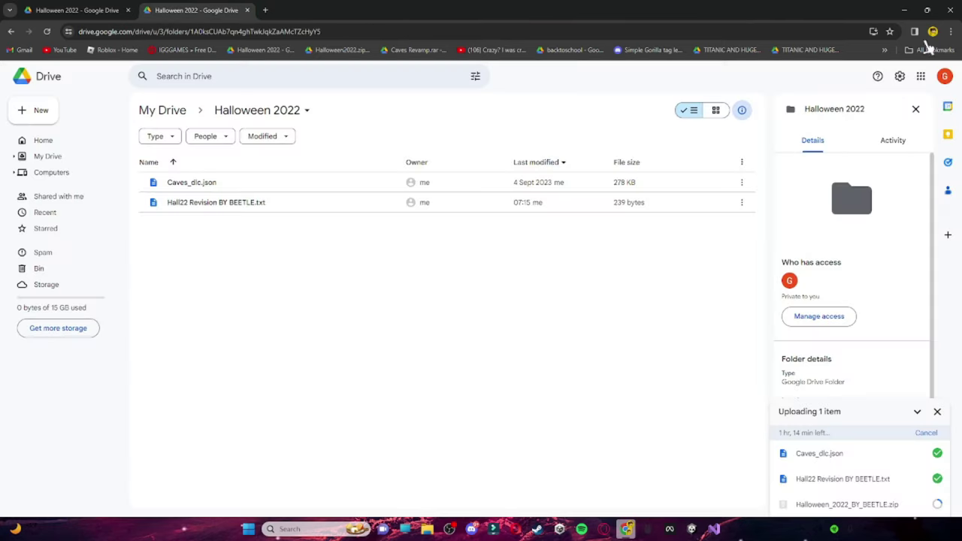
click(714, 529)
drag(570, 359, 441, 359)
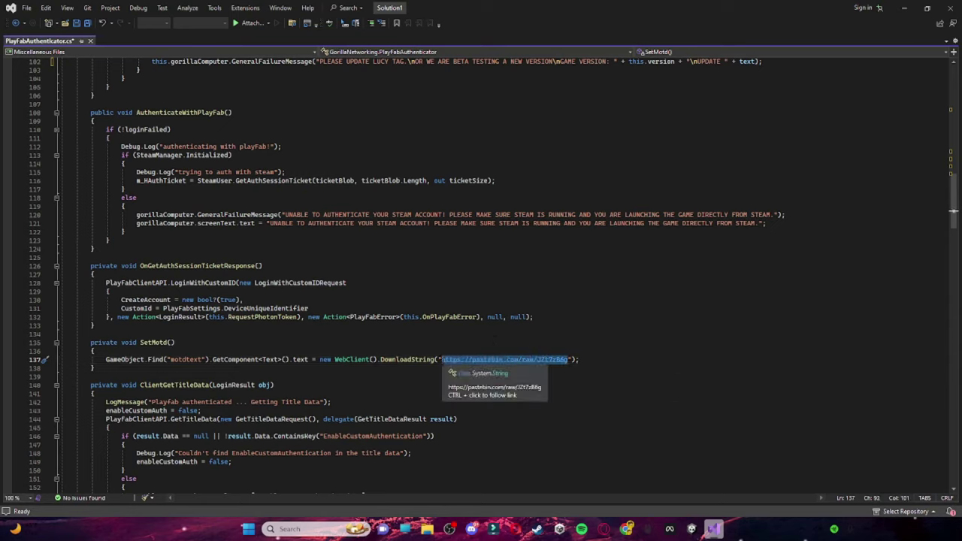
key(BackSpace)
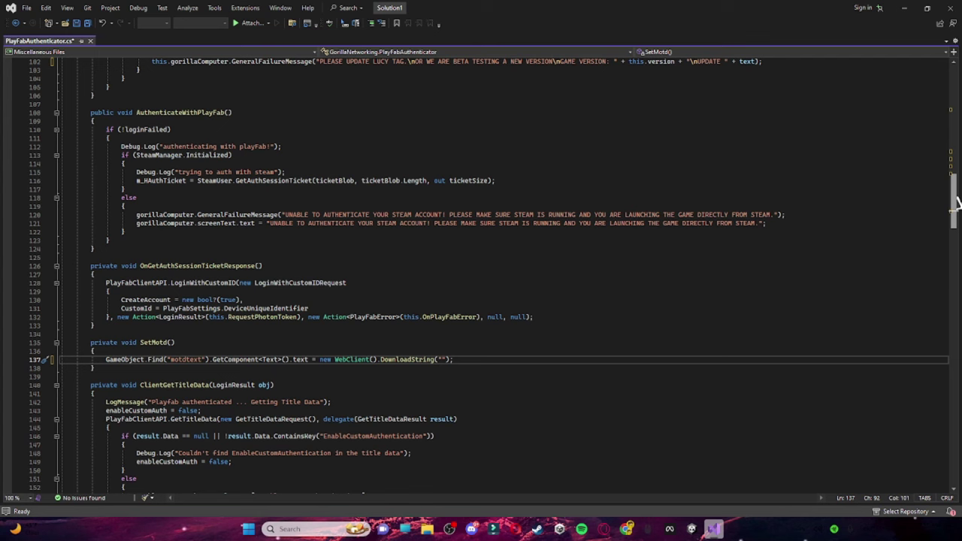
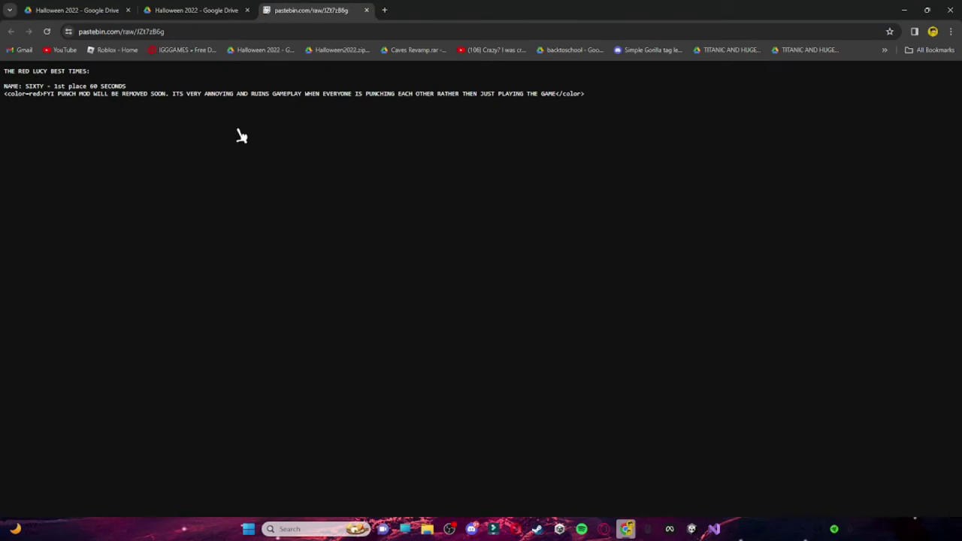
Step: Select the old raw paste's text, then begin entering pastebin.com in a new tab
drag(15, 70, 601, 120)
click(674, 124)
drag(672, 118, 4, 70)
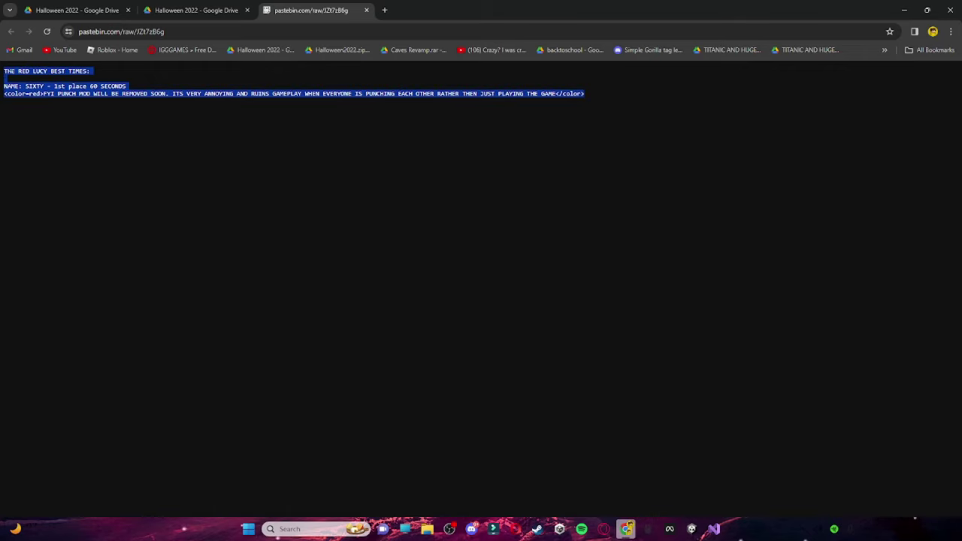
click(386, 11)
text(pas)
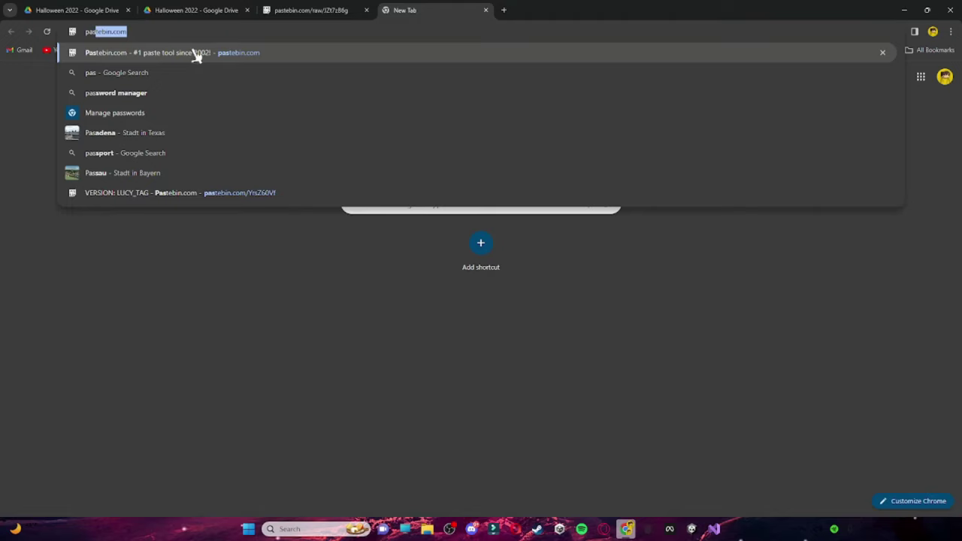
Step: Load pastebin.com and enter TEST as the new paste's content
key(Return)
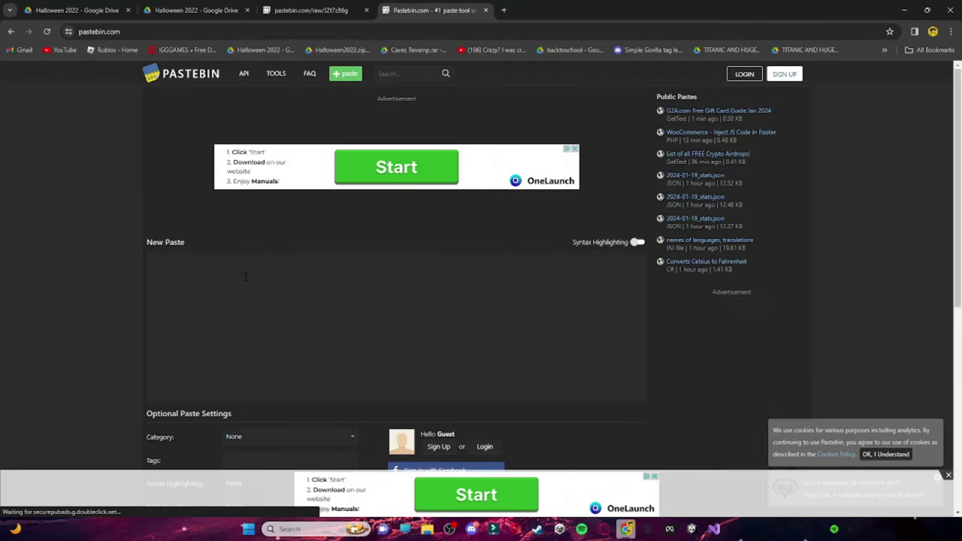
text(TESTZ)
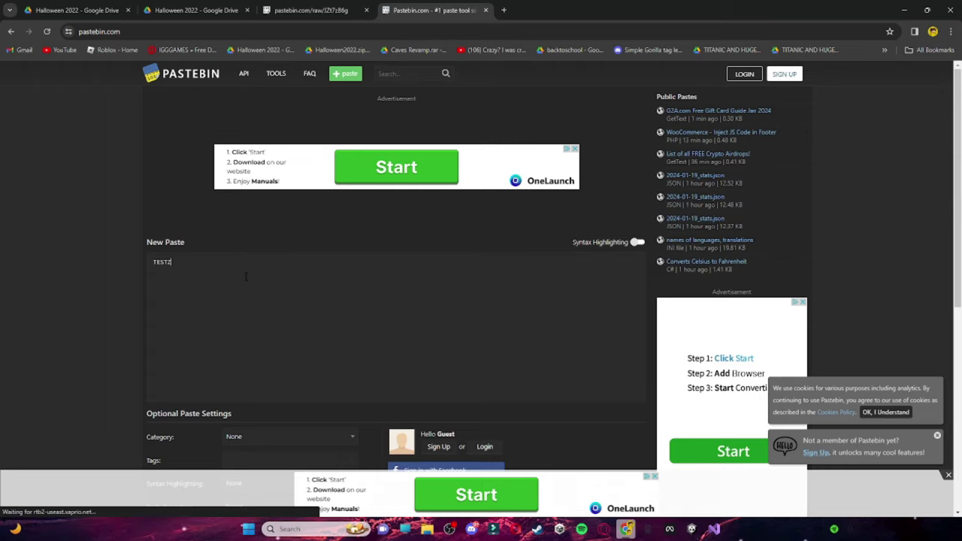
click(312, 12)
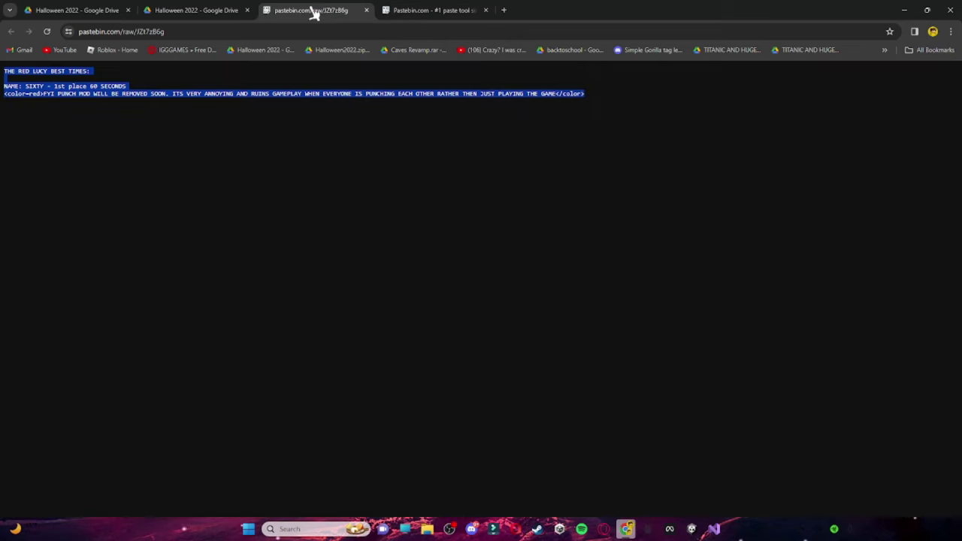
click(91, 113)
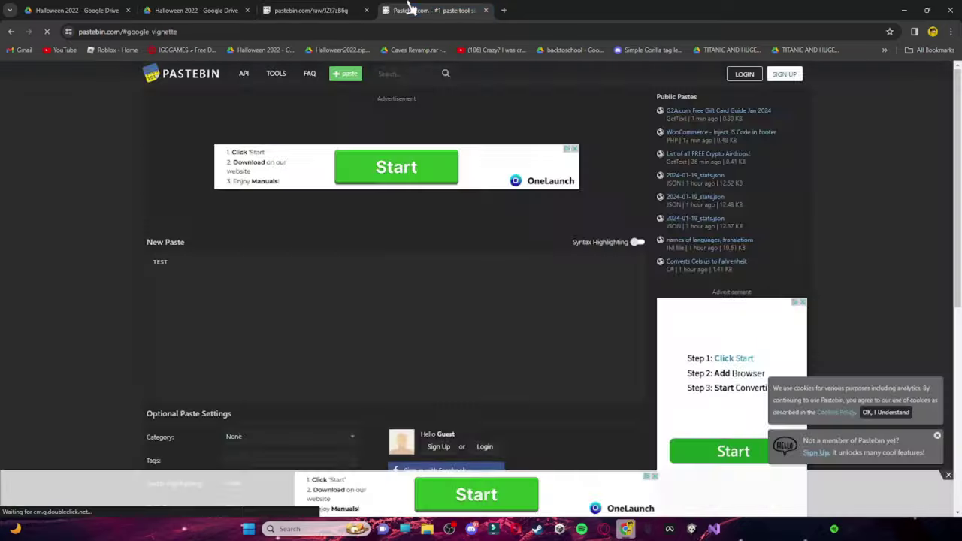
click(384, 10)
Step: Publish the TEST paste and select its raw page URL
click(540, 344)
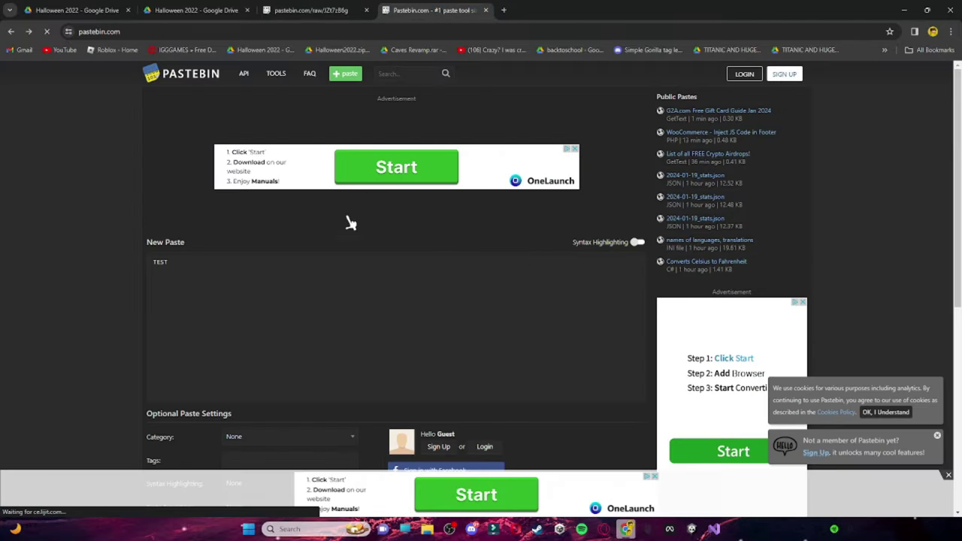
scroll(261, 325, down, 5)
click(252, 276)
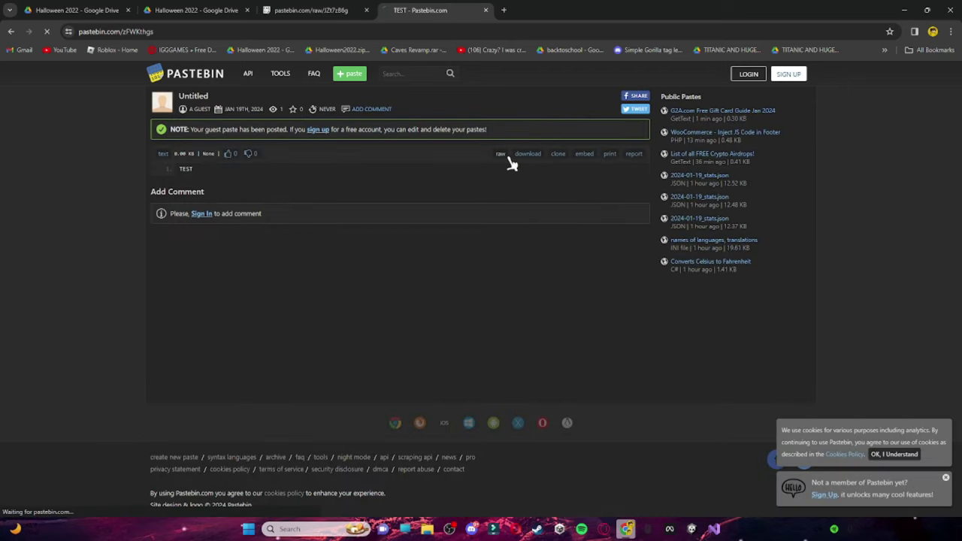
click(507, 156)
click(198, 32)
key(ctrl+c)
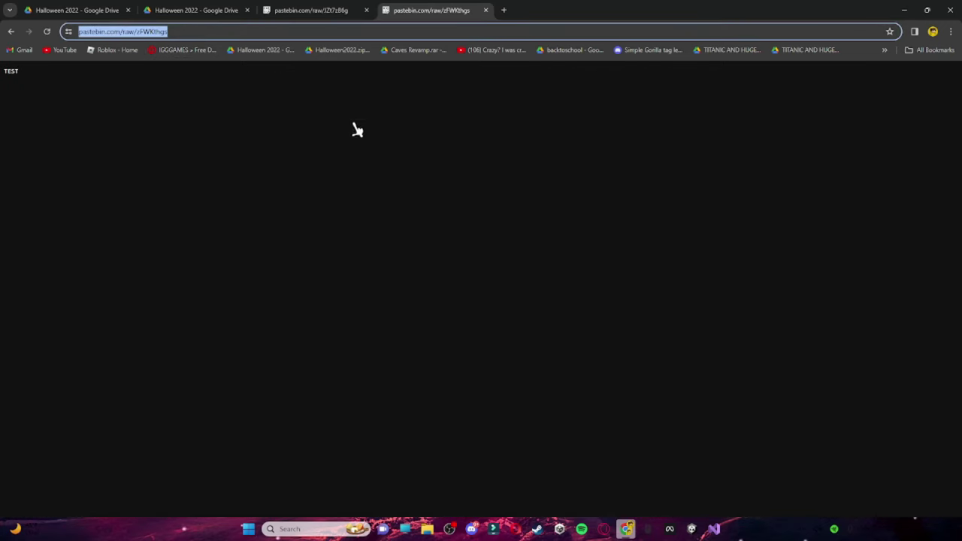
click(692, 529)
click(714, 529)
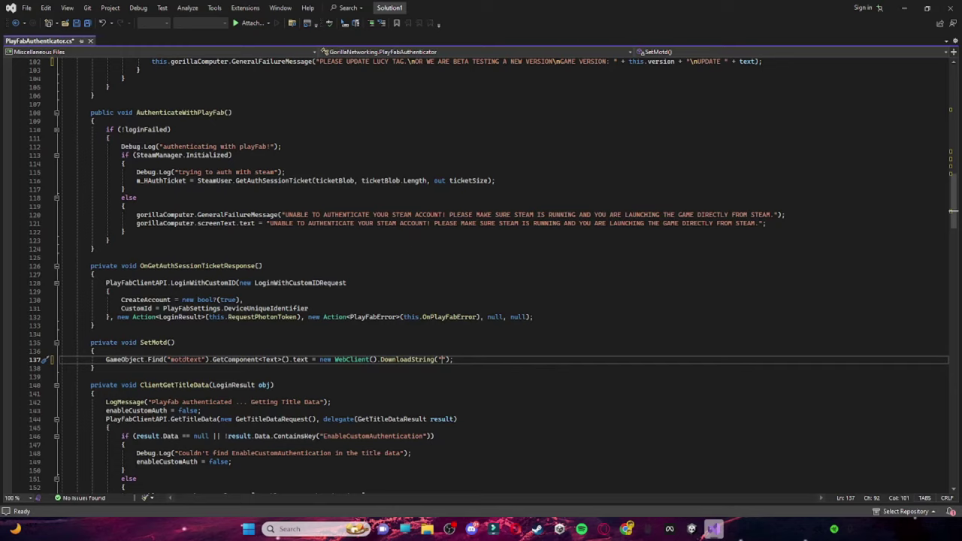
key(ctrl+v)
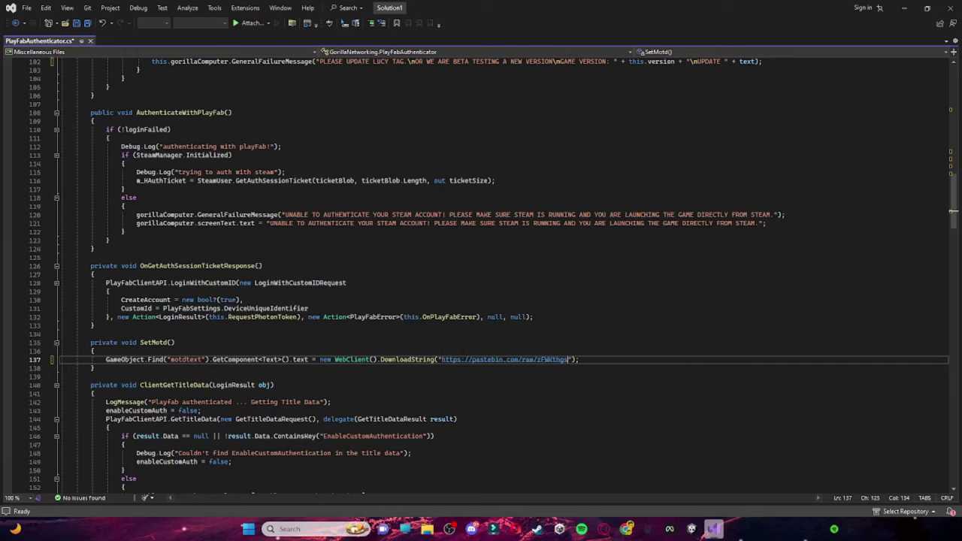
drag(953, 164, 951, 356)
scroll(879, 401, up, 20)
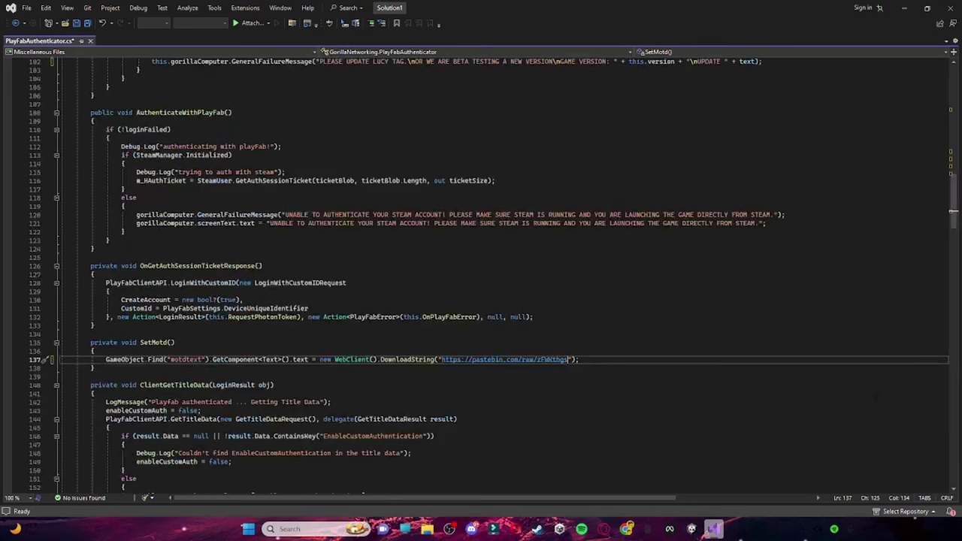